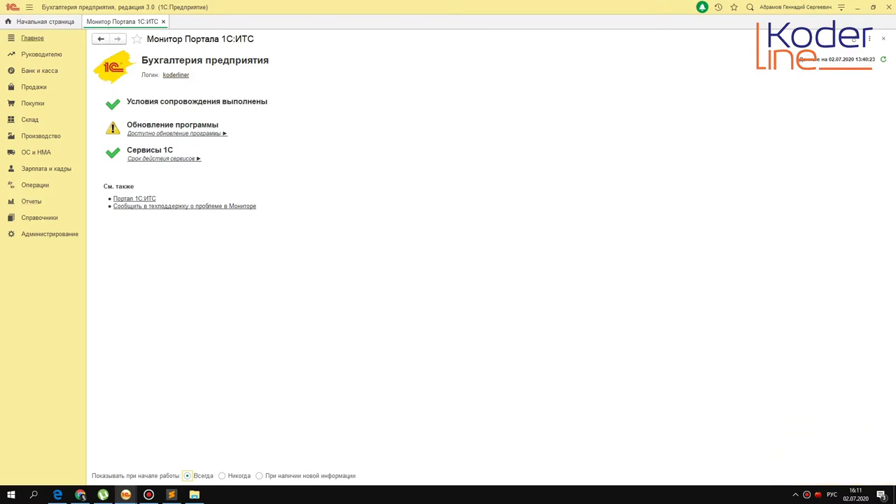
Open the opening balance assistant (Помощник ввода остатков), select the organization Стройтрест ООО and check its balance entry date.
left_click(32, 38)
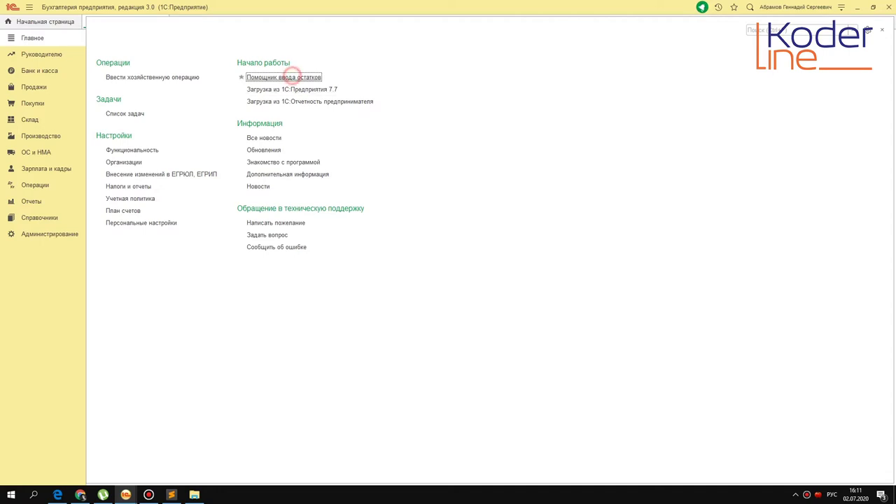
left_click(293, 77)
left_click(240, 59)
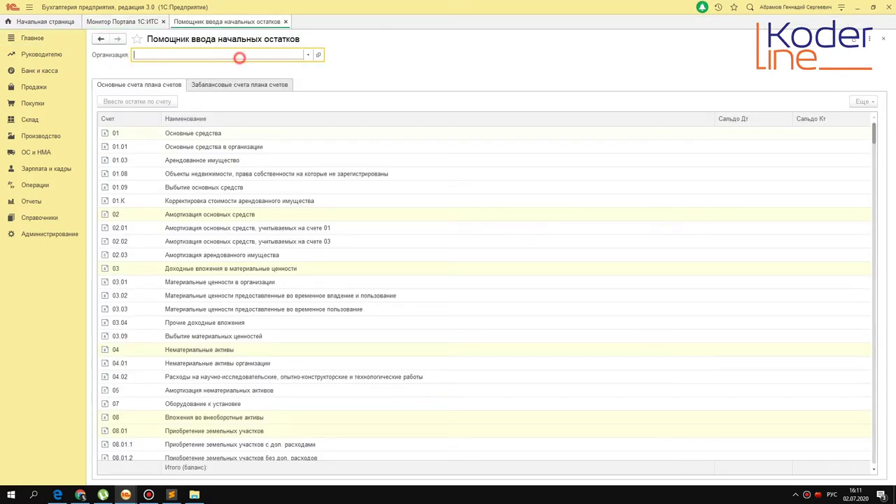
key("Down")
key("Down")
key("Down")
key("Down")
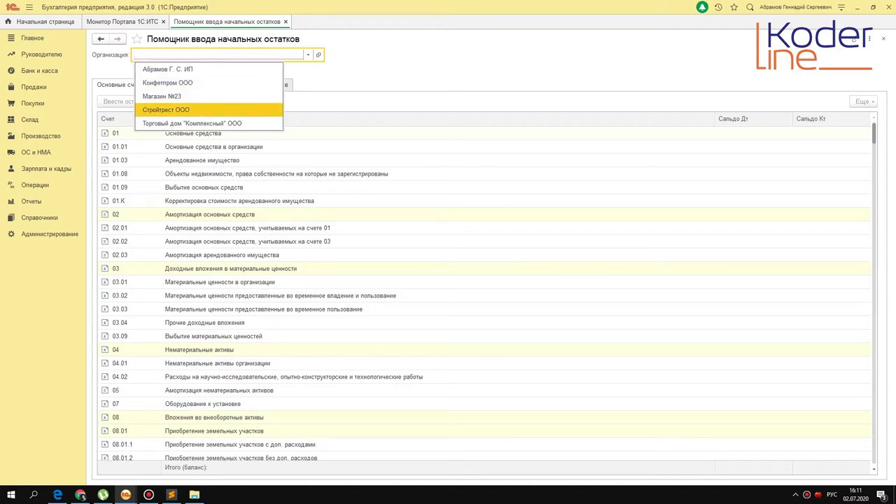
left_click(195, 109)
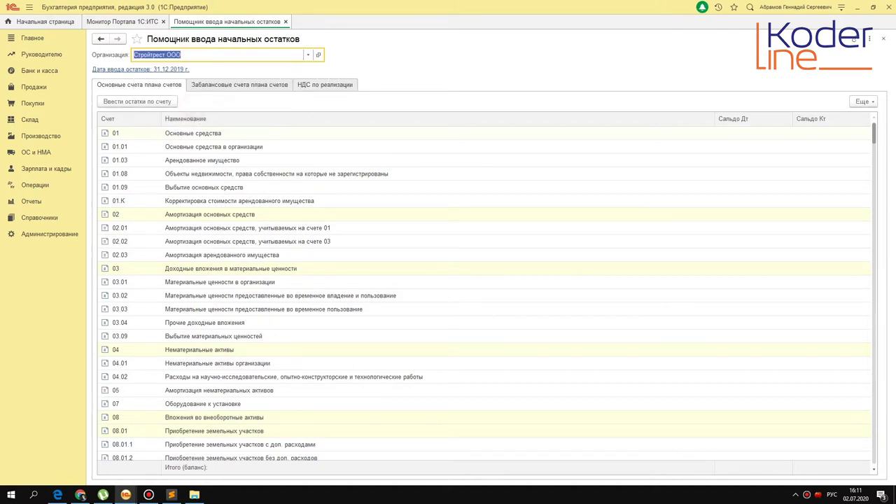
left_click(121, 70)
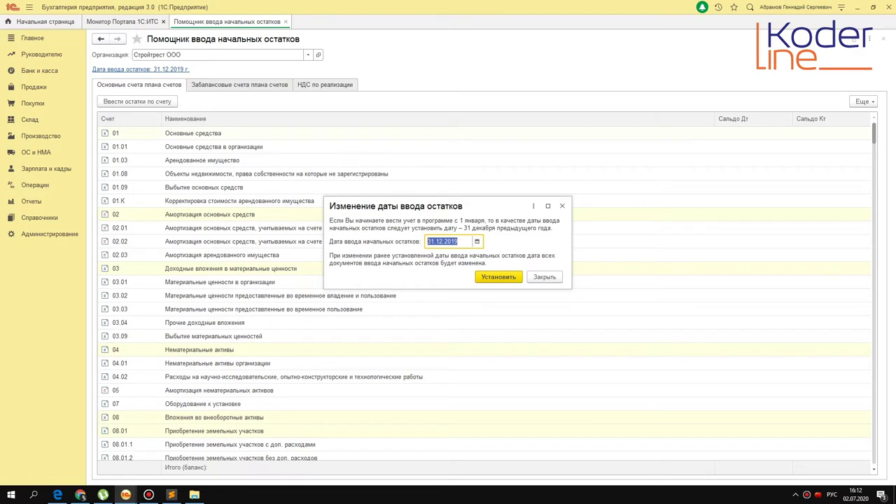
left_click(563, 206)
Start a balance entry document for account 41.01 Товары на складах from the main chart of accounts.
scroll(483, 294, "down", 15)
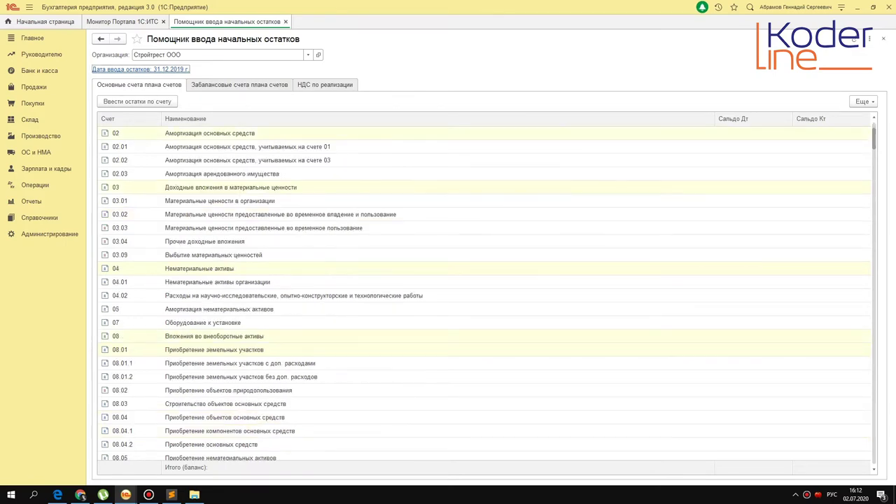
scroll(483, 294, "down", 10)
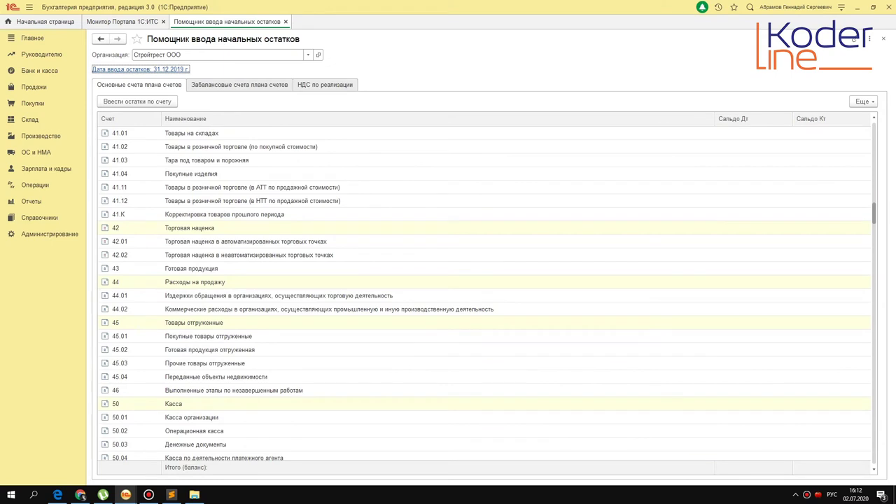
scroll(198, 215, "up", 2)
left_click(198, 214)
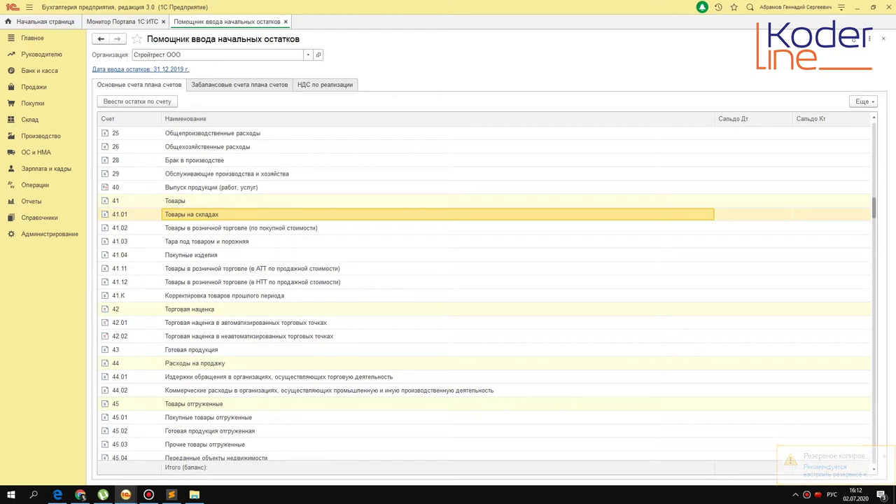
left_click(216, 241)
left_click(214, 201)
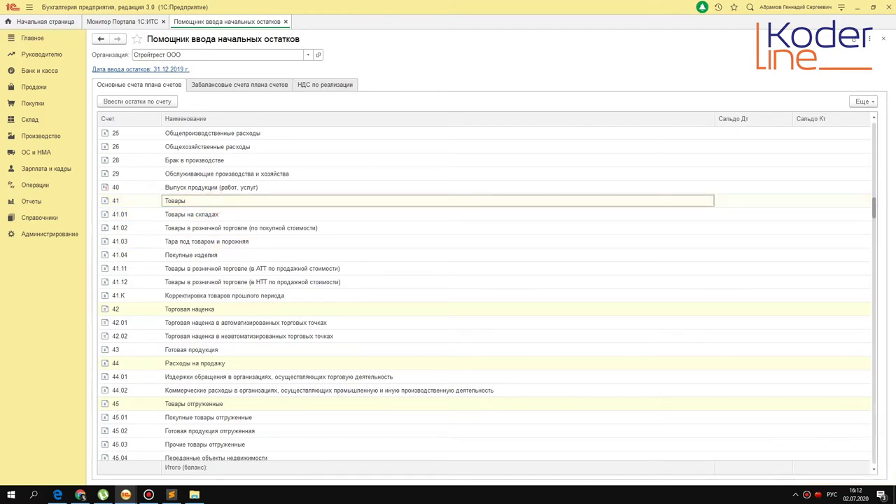
left_click(206, 255)
left_click(168, 201)
left_click(210, 215)
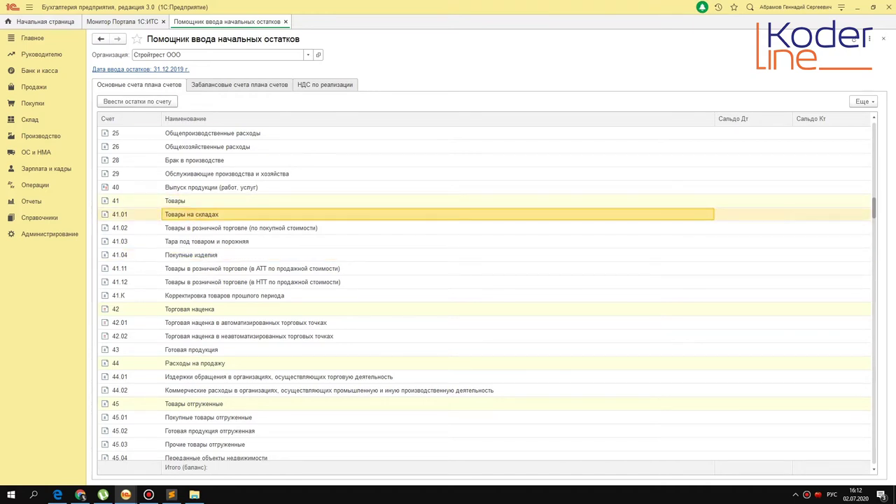
left_click(133, 101)
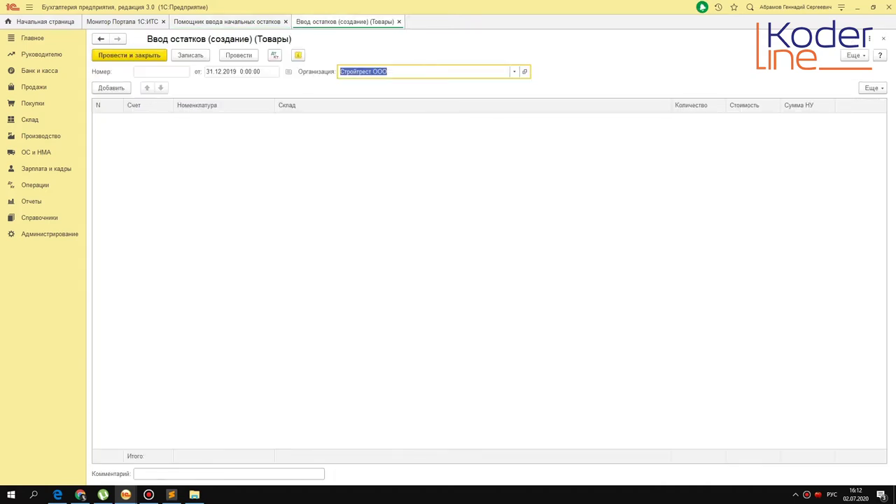
left_click(254, 16)
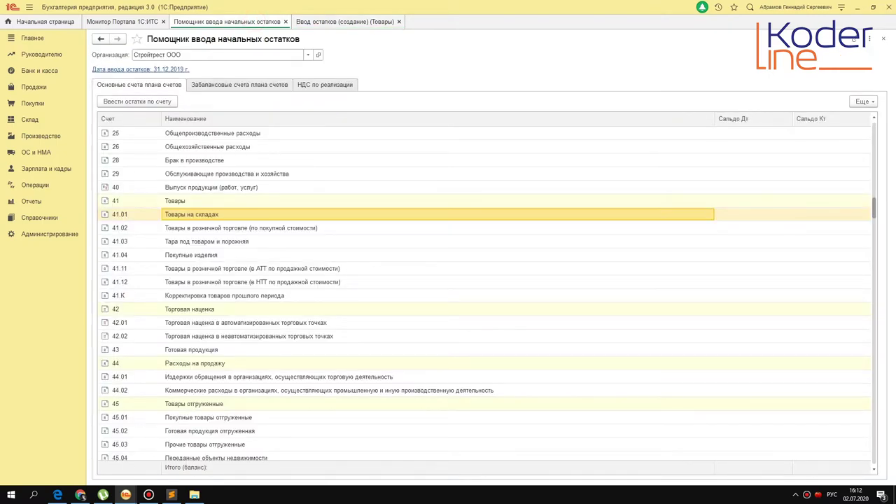
left_click(328, 15)
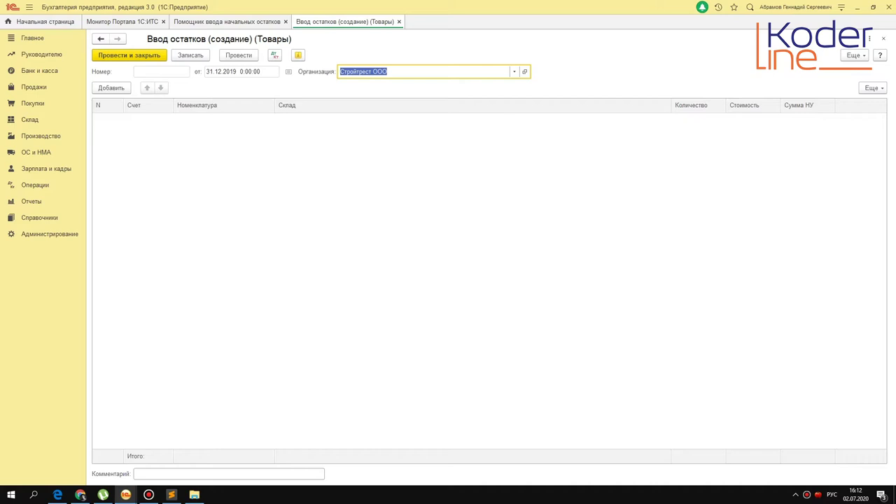
Add a goods line on account 41.01 with the item Барбарис and the warehouse Основной склад.
left_click(110, 87)
left_click(138, 132)
left_click(225, 119)
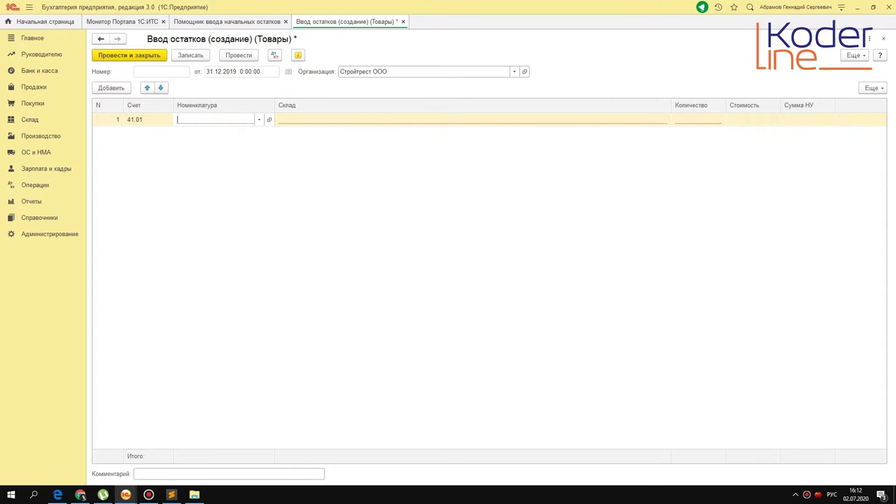
key("F4")
left_click(605, 113)
left_click(258, 119)
key("Down")
left_click(214, 161)
left_click(318, 138)
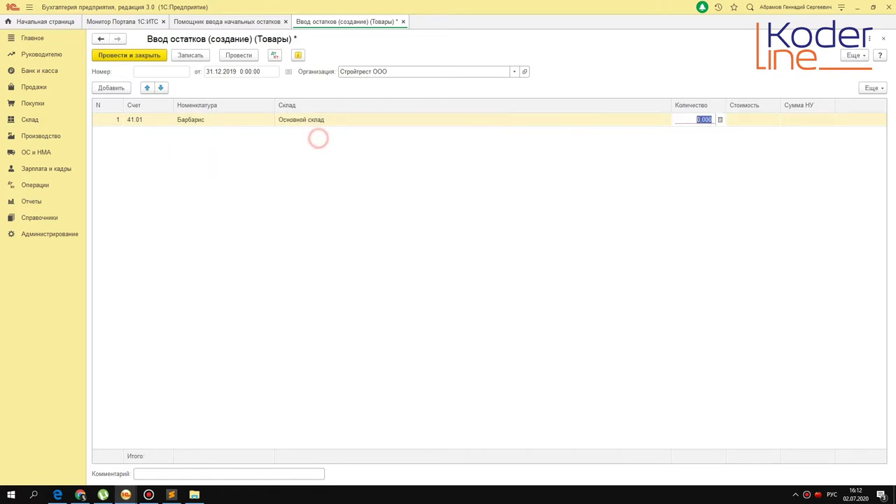
Set the Барбарис line's quantity to 50 and its cost to 5 000.
type("50")
key("Tab")
type("5000")
key("Tab")
left_click(705, 171)
left_click(753, 121)
left_click(698, 121)
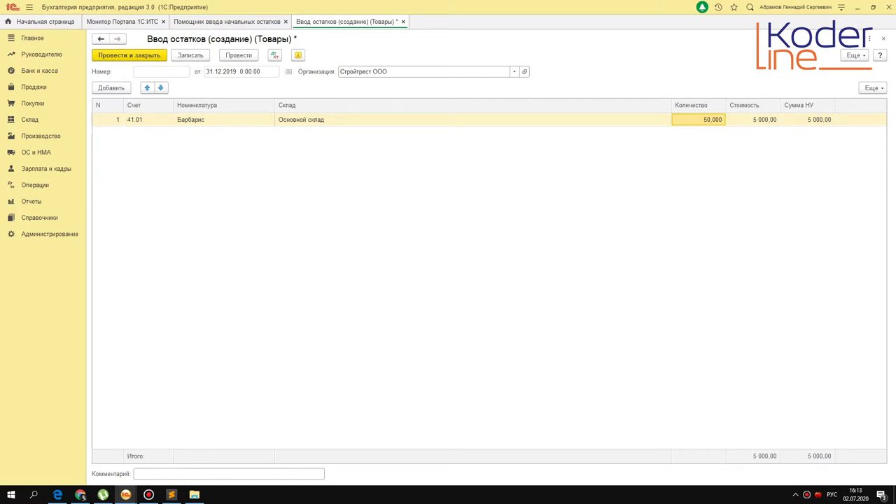
Duplicate the Барбарис line, change the copy's item to Грильяж and set its cost to 4 000.
right_click(178, 120)
left_click(194, 139)
key("Down")
key("Down")
key("Up")
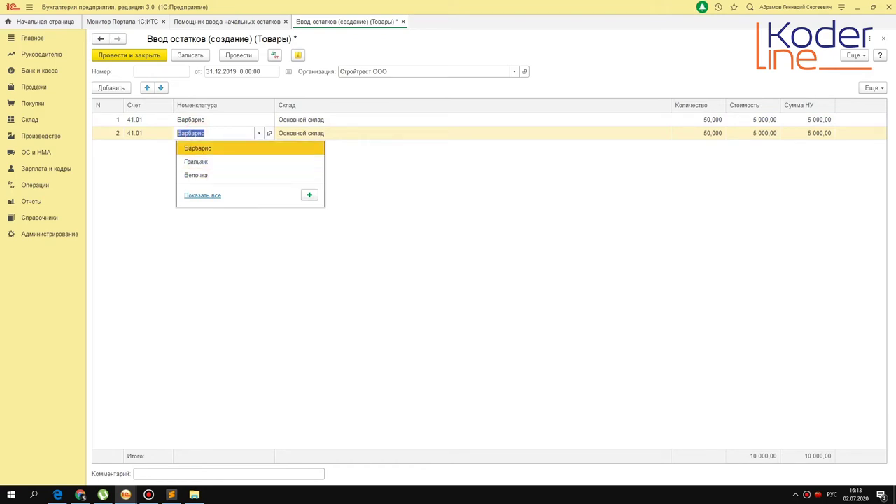
key("Down")
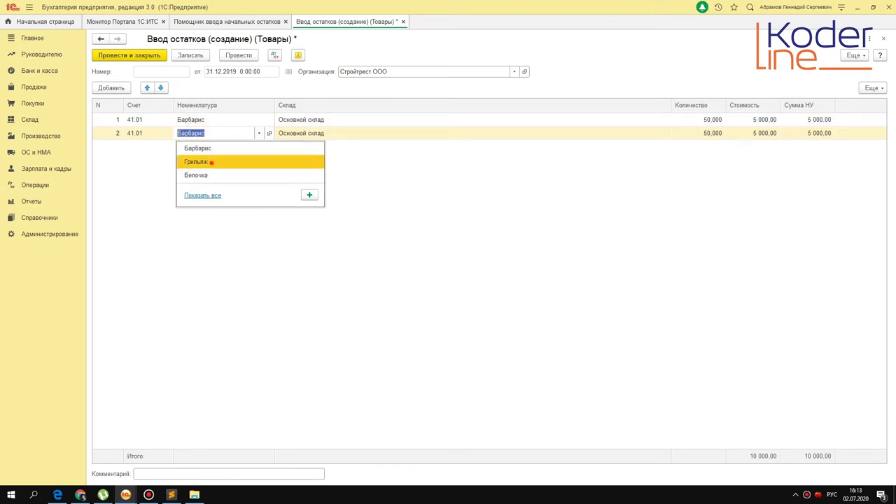
left_click(211, 160)
left_click(722, 131)
left_click(736, 133)
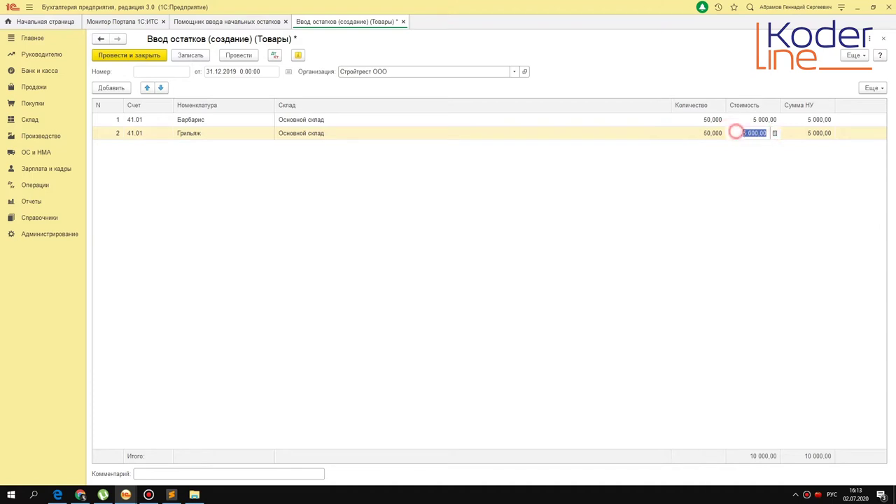
type("400")
key("Tab")
left_click(714, 171)
Duplicate the Грильяж line, change the copy's item to Белочка and set its cost to 3 500.
key("F9")
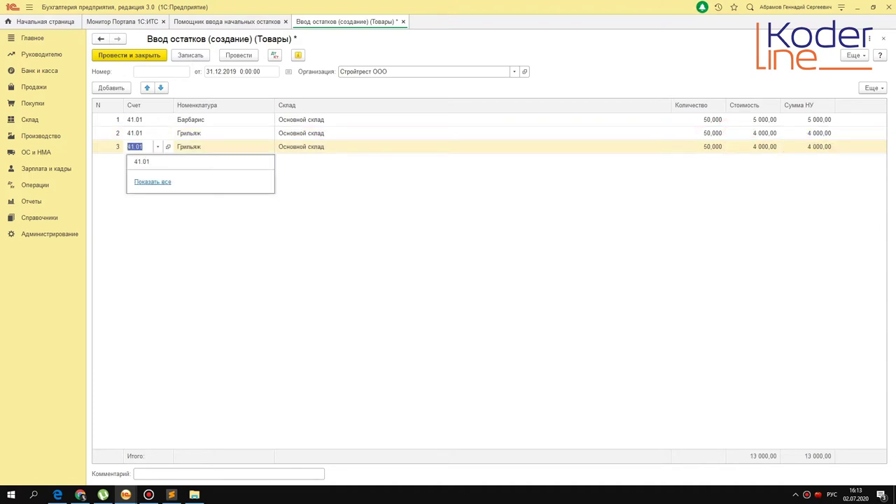
left_click(225, 146)
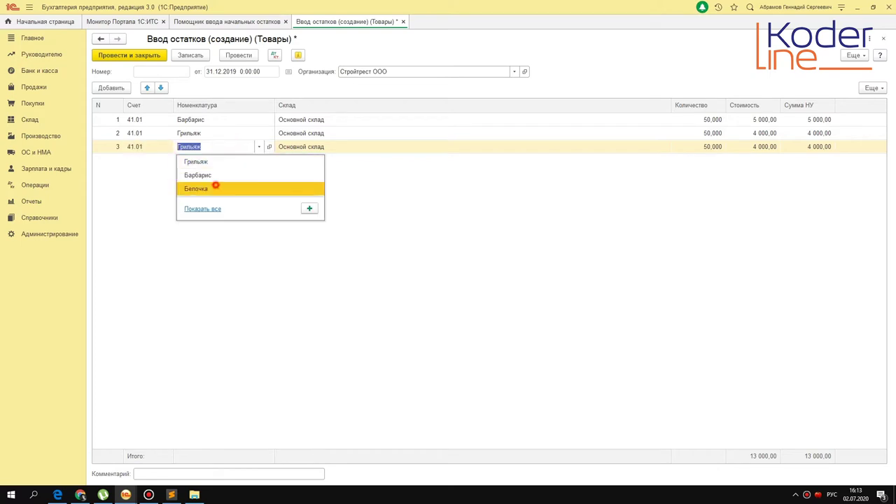
left_click(208, 189)
left_click(763, 147)
double_click(763, 146)
type("3 500")
key("Tab")
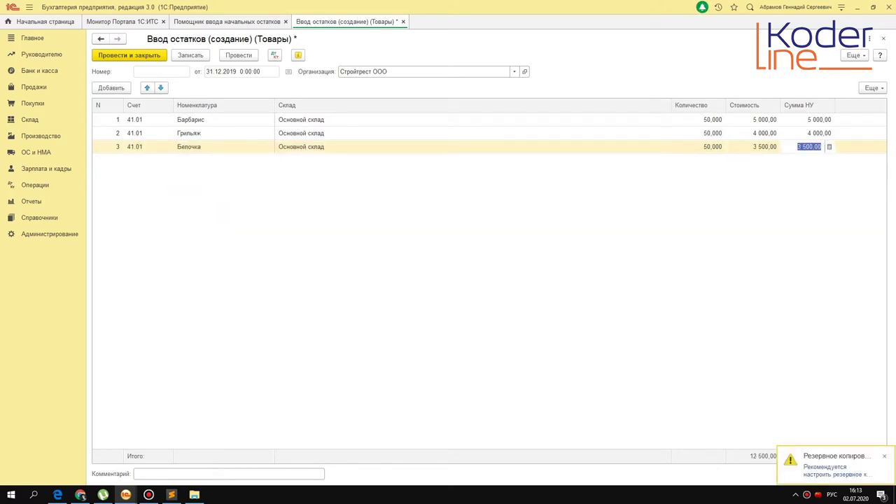
left_click(699, 347)
Review the items, quantities and costs in the three goods lines.
left_click(207, 120)
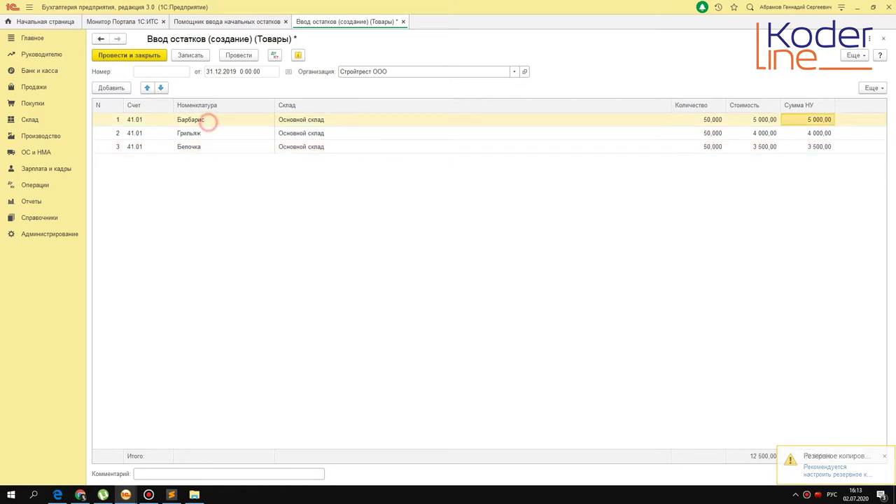
left_click(693, 119)
left_click(703, 146)
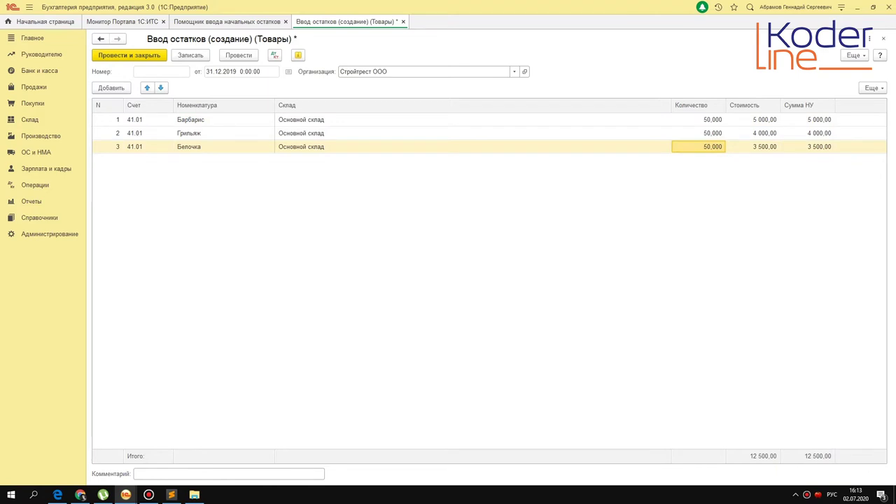
left_click(766, 120)
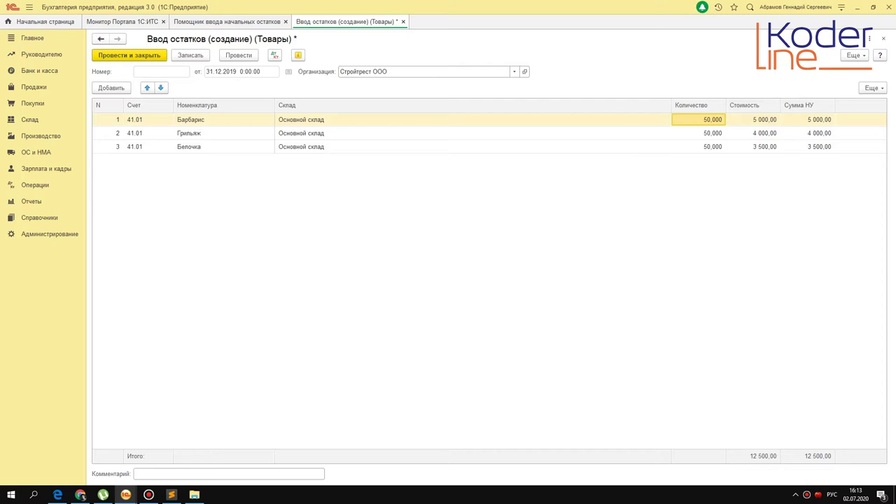
left_click(763, 119)
left_click(762, 133)
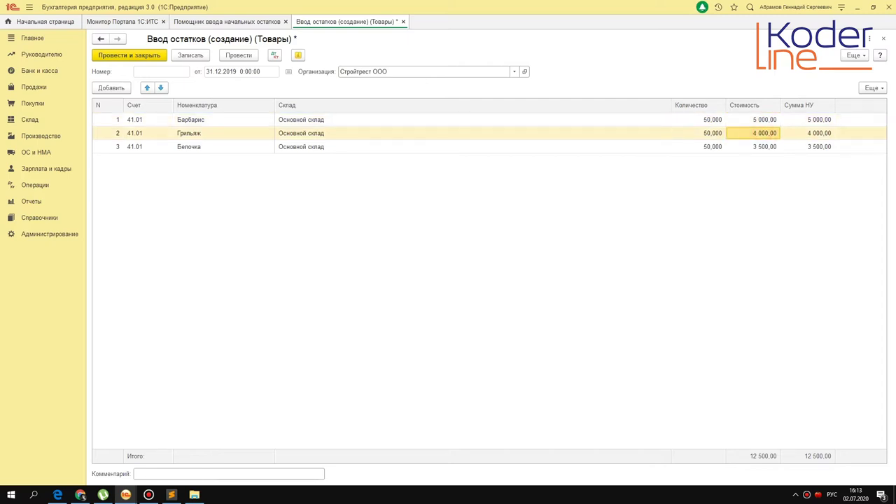
left_click(763, 147)
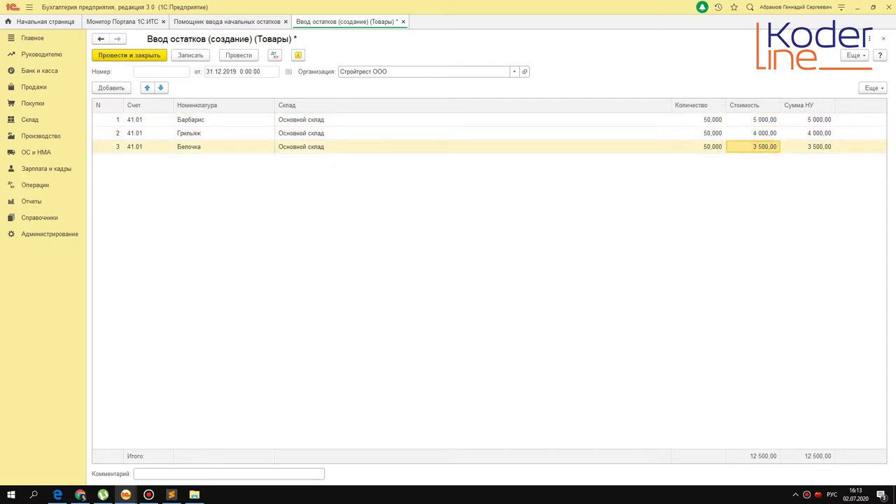
Enter the comment "конфеты, основной склад" and post the balance entry document.
left_click(197, 476)
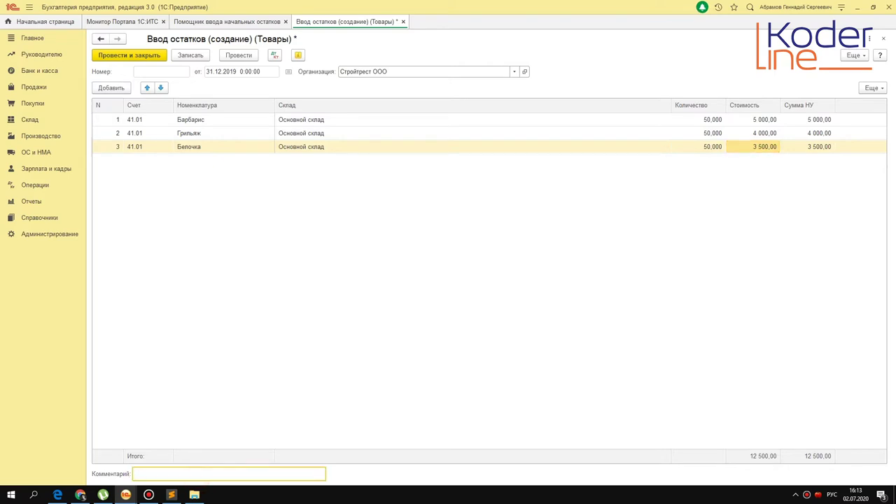
type("конфет")
type("ы,")
type(" основно")
type("й ск")
type("лад")
key("BackSpace")
type("д")
left_click(238, 55)
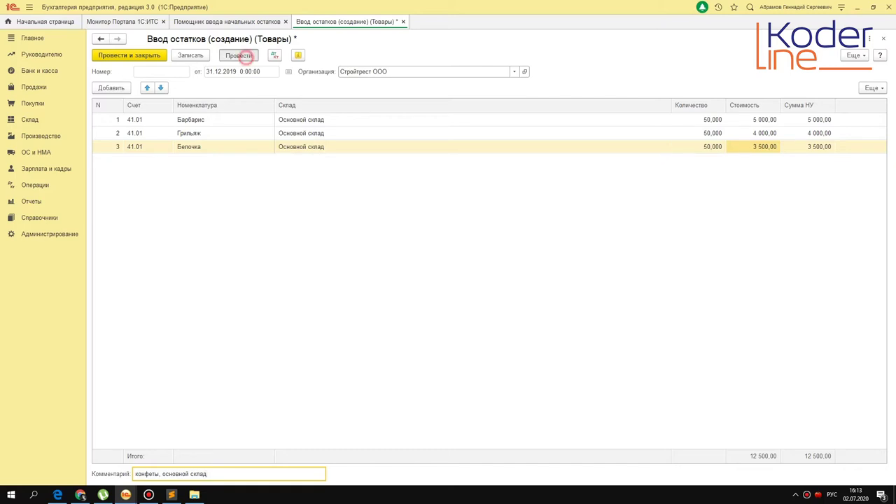
Examine the accounting entries made by the posted document, including the debit account and credit side, and close them.
left_click(274, 55)
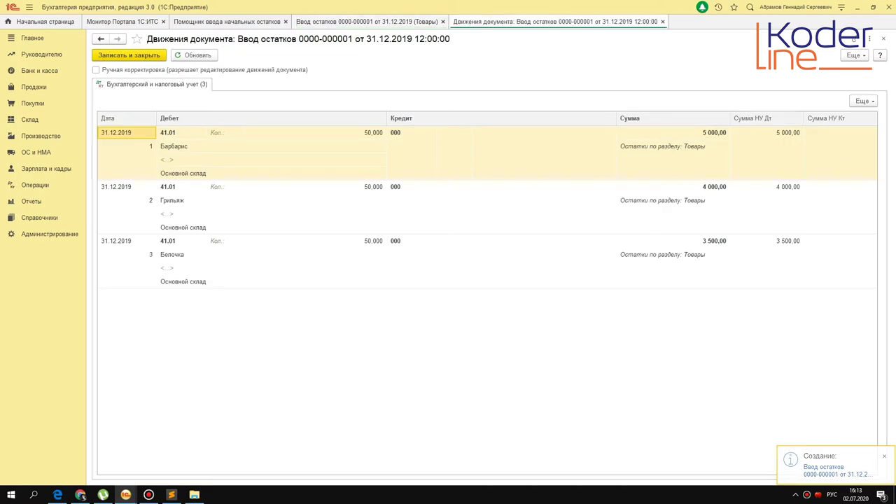
left_click(404, 149)
left_click(171, 134)
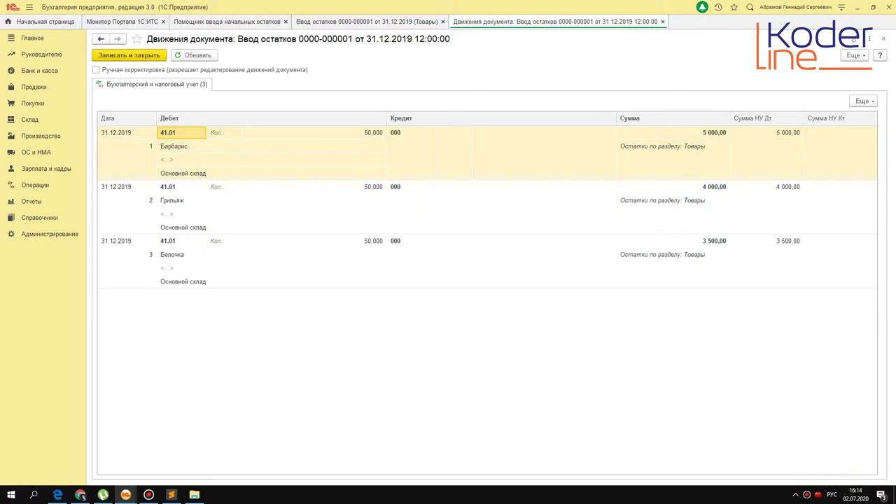
key("Escape")
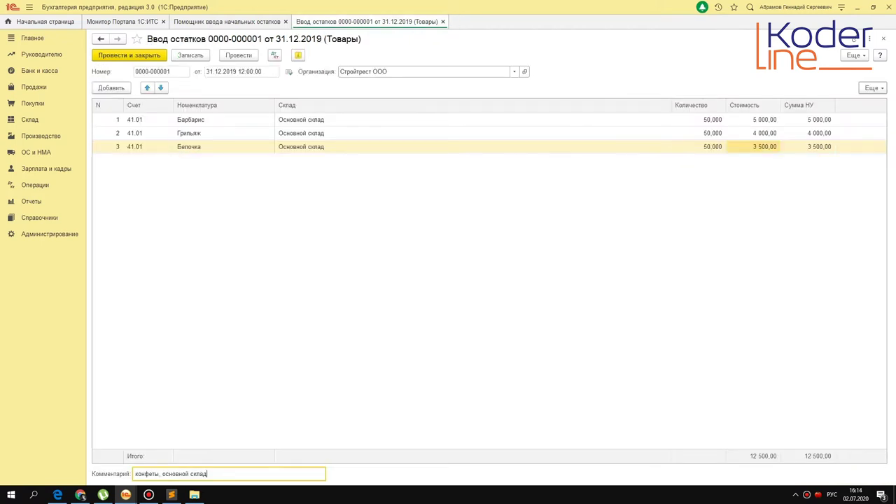
Show the posted document in the list of balance entry documents (Ввод остатков).
left_click(855, 56)
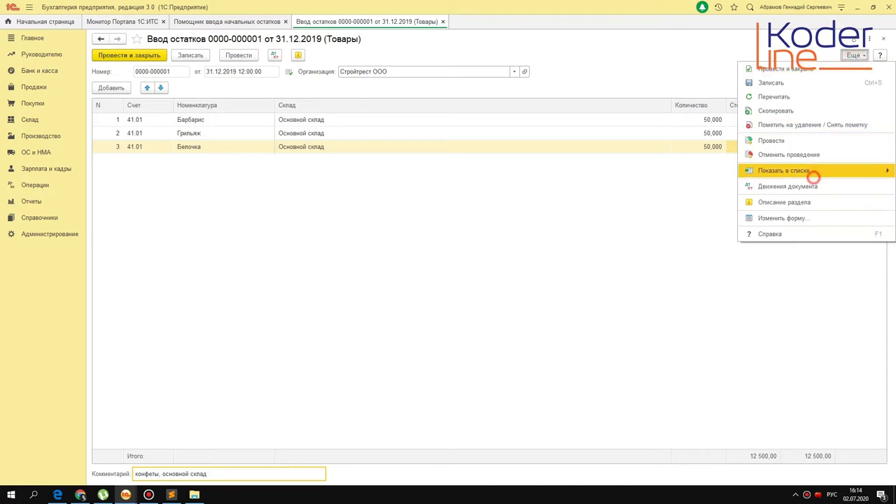
mouse_move(798, 174)
left_click(680, 171)
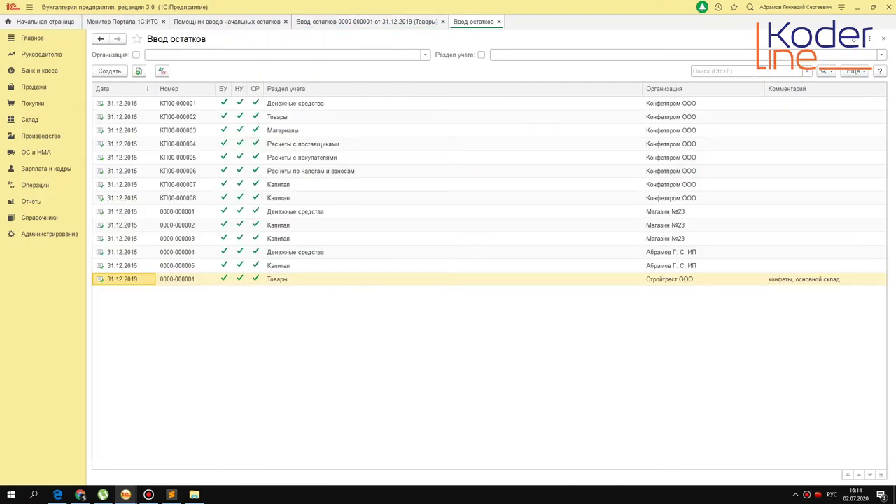
Filter the balance entry list by the organization Стройтрест ООО and check the goods document's accounting section and comment.
left_click(136, 55)
left_click(425, 55)
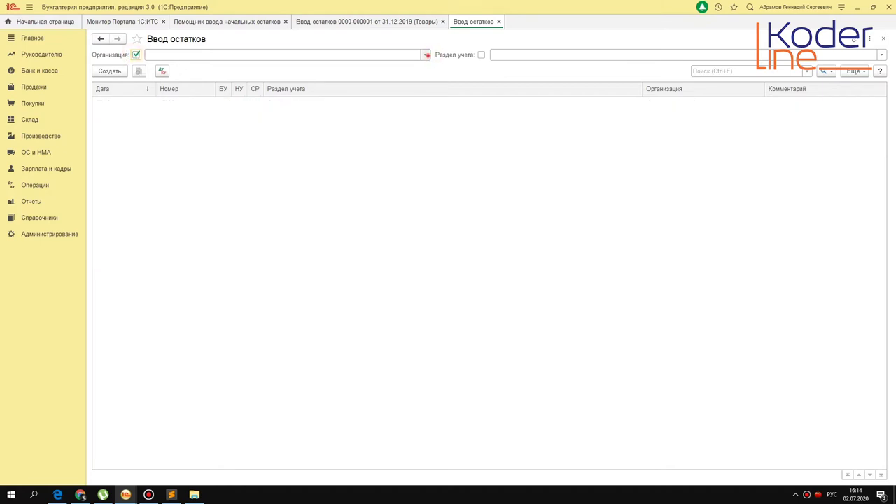
left_click(200, 109)
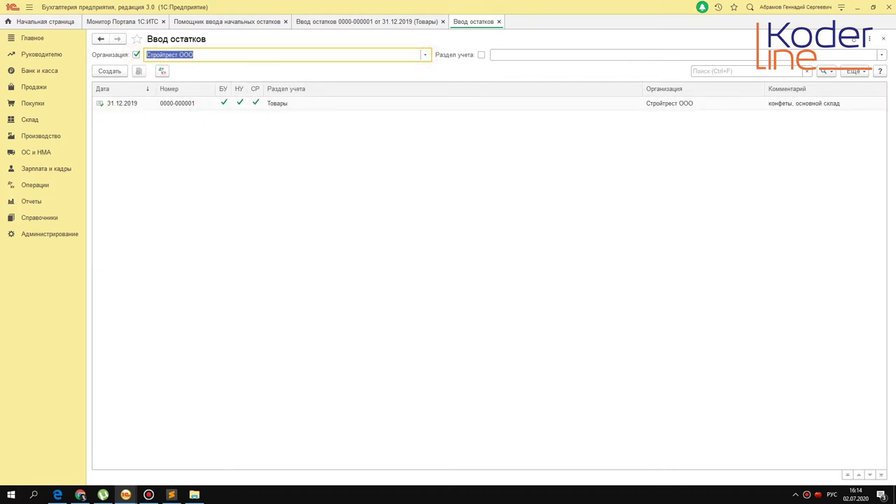
left_click(358, 104)
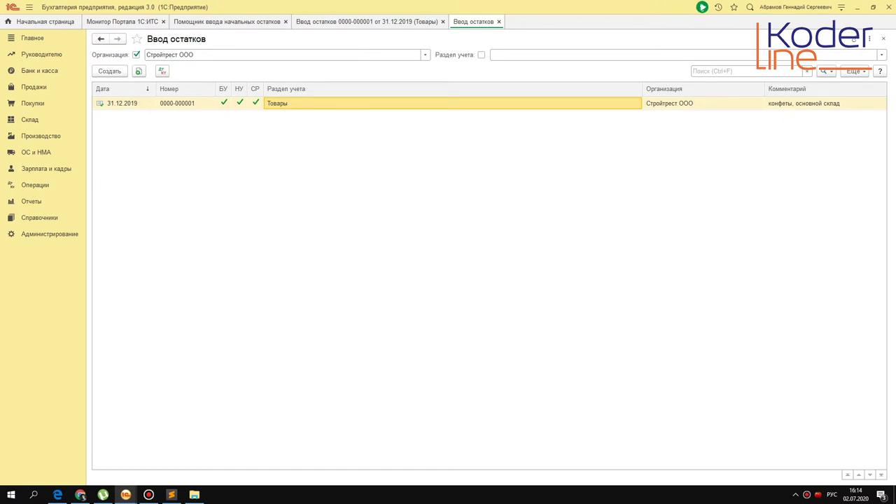
left_click(774, 103)
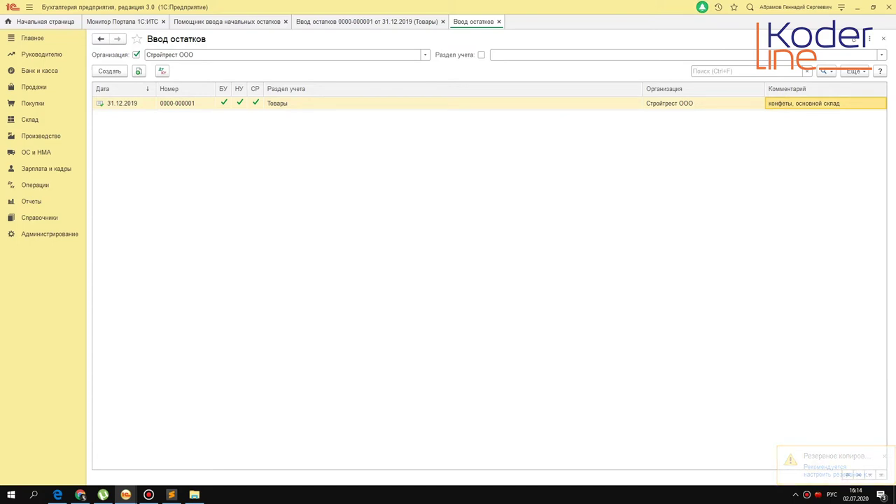
Close the goods balance document and create a balance entry for account 50.01 (Касса организации) from the opening balance assistant.
left_click(226, 22)
left_click(401, 22)
left_click(443, 22)
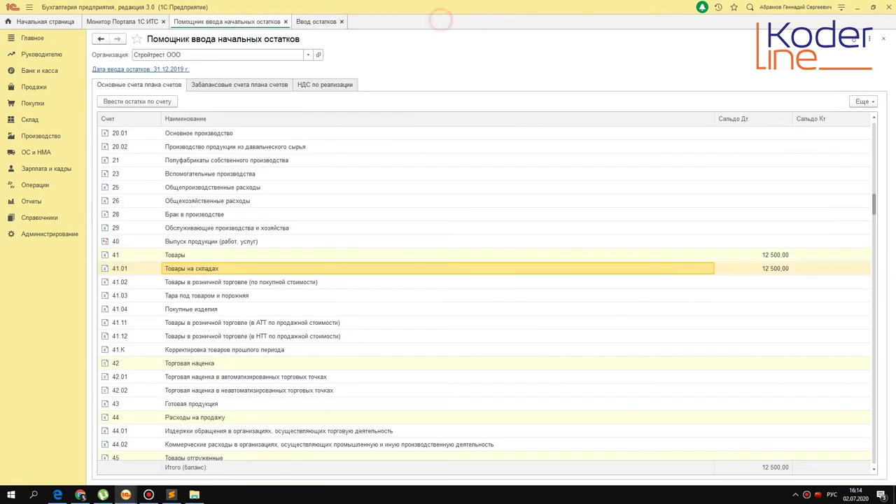
scroll(483, 294, "down", 6)
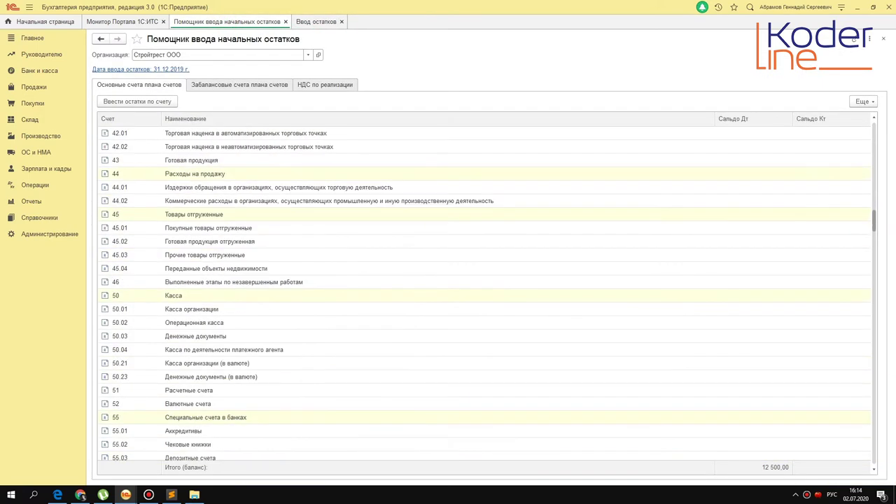
left_click(240, 309)
left_click(140, 101)
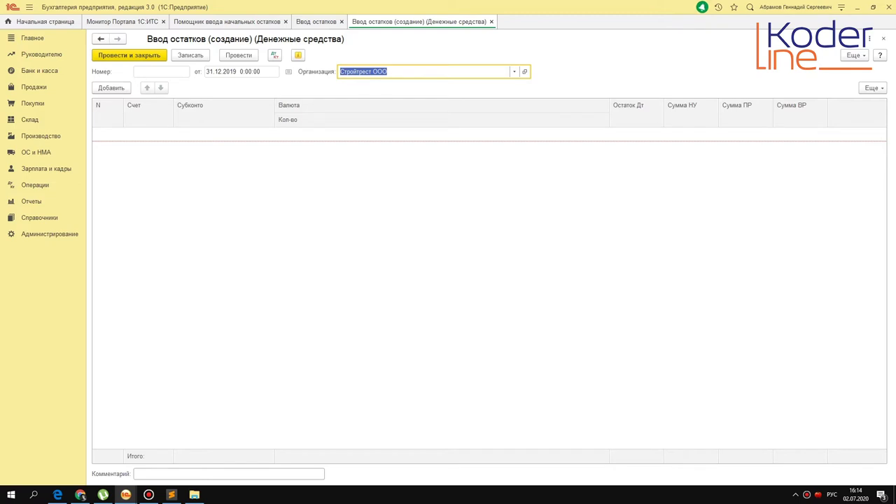
Add a line for account 50.01 with the cash flow item Розничная выручка and a debit balance of 10 000.
left_click(111, 88)
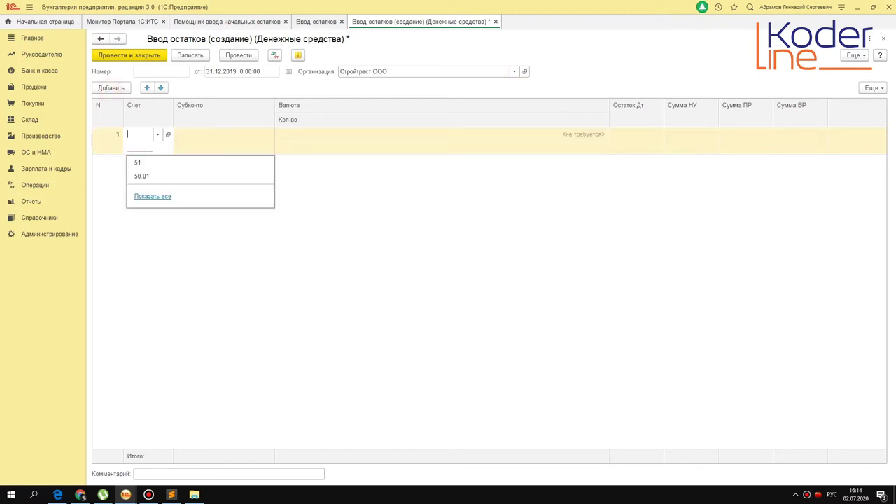
type("50.")
left_click(154, 159)
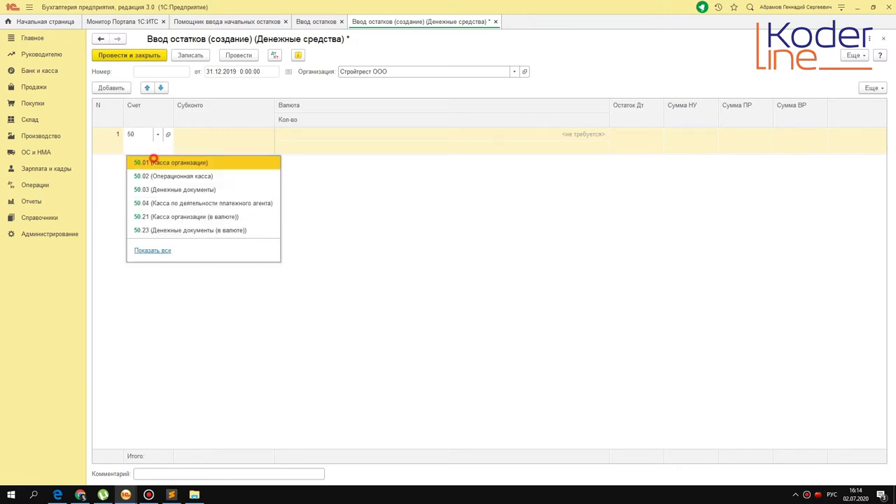
left_click(207, 137)
key("F4")
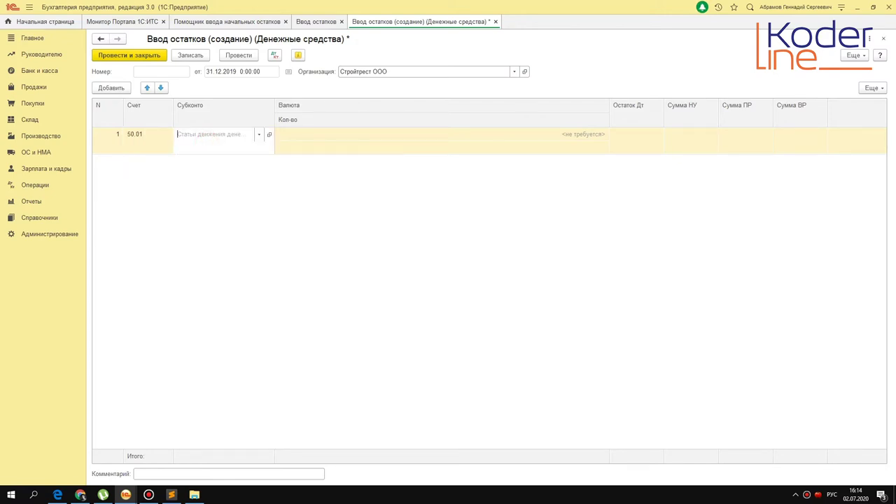
double_click(362, 294)
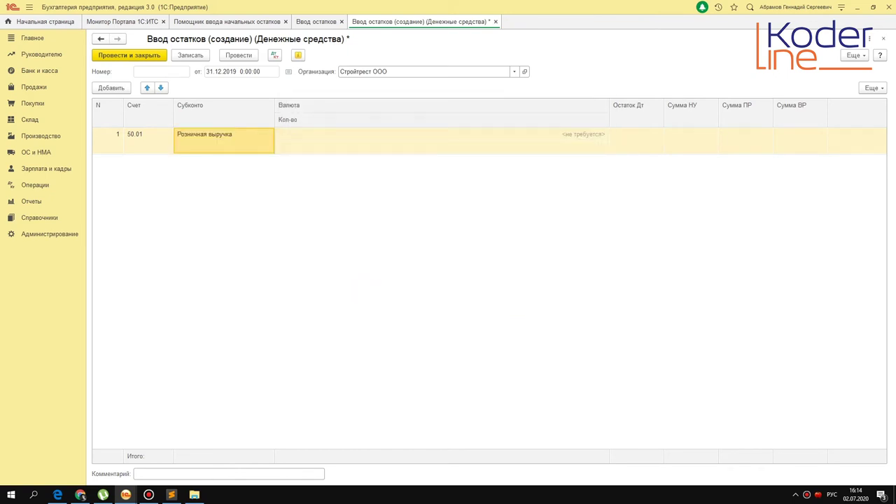
left_click(637, 134)
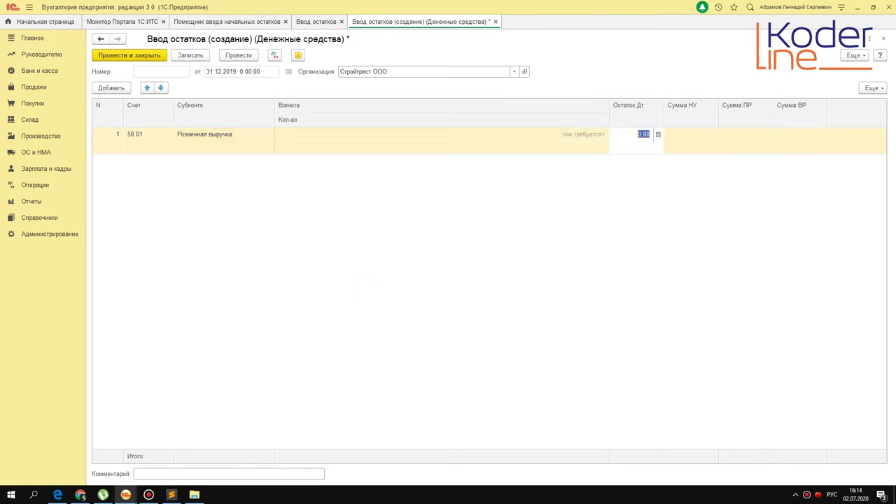
type("10 000")
key("Return")
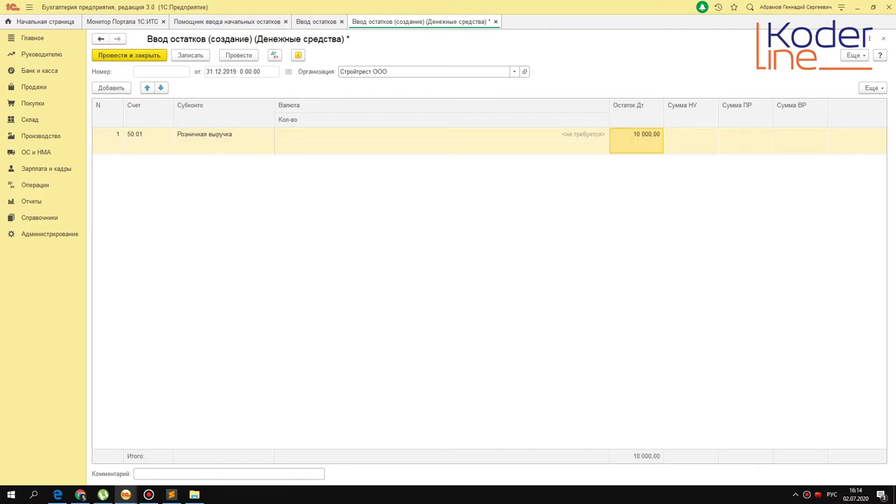
Enter the comment "касса" and post the cash balance document.
left_click(173, 474)
type("касса")
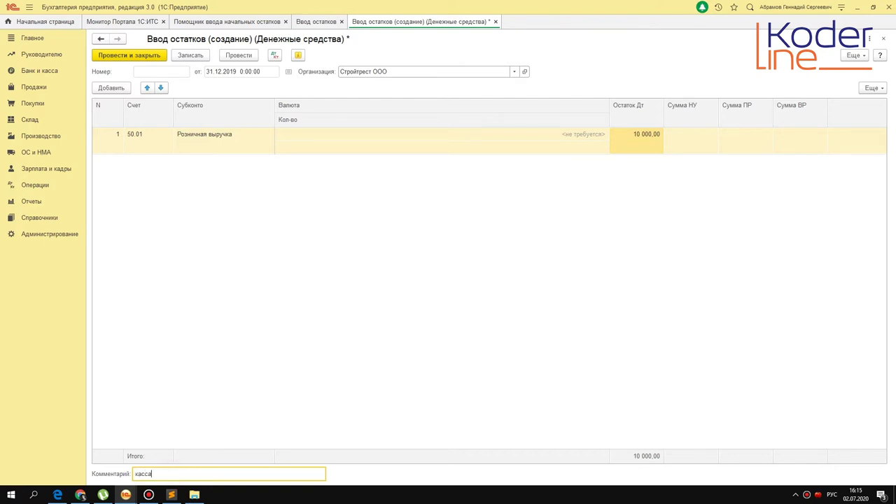
left_click(239, 55)
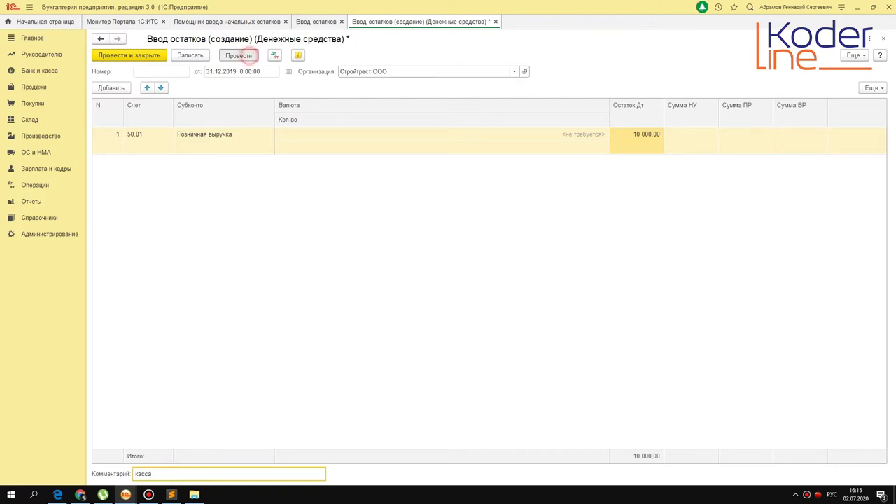
Examine the accounting entry made by the cash balance document, including its debit account, and close both the entries and the document.
left_click(276, 55)
left_click(698, 126)
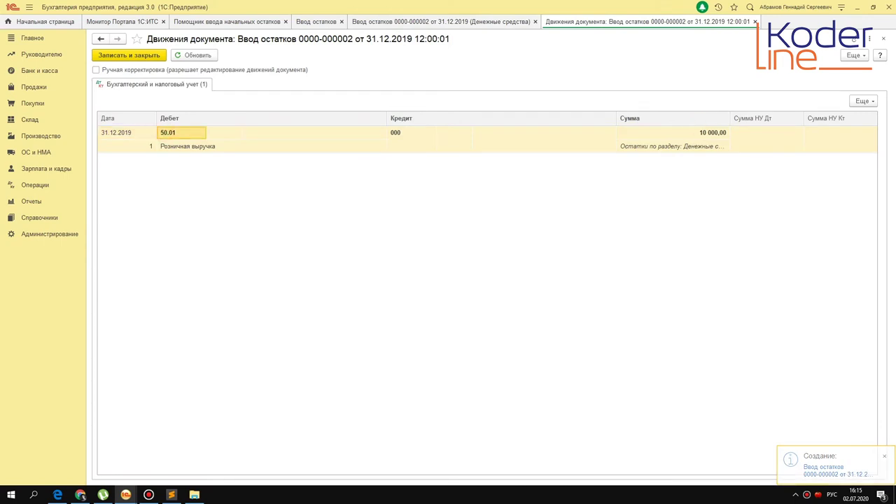
left_click(755, 22)
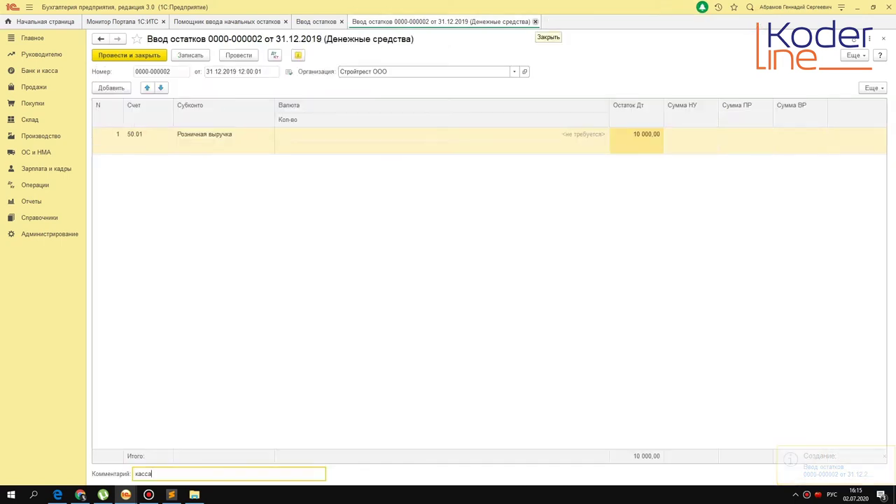
left_click(535, 21)
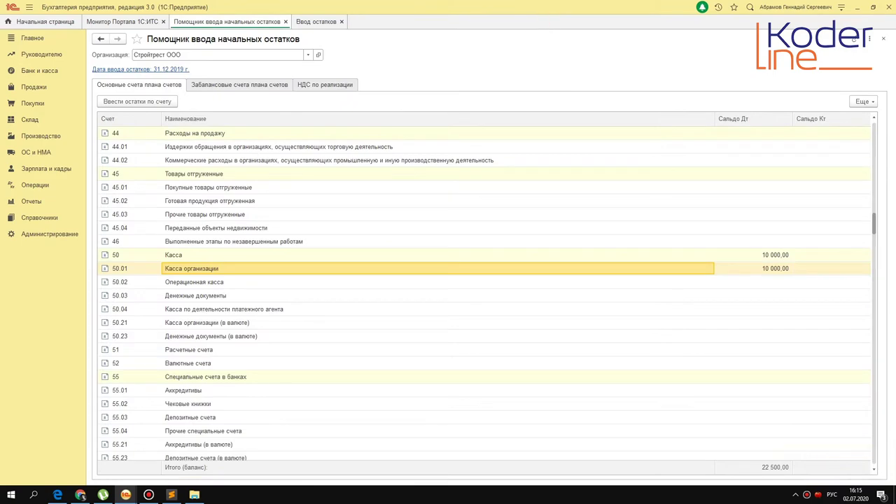
Review the debit balances of accounts 41 and 50 in the assistant and open the documents behind account 50.
scroll(483, 294, "up", 9)
scroll(483, 294, "down", 3)
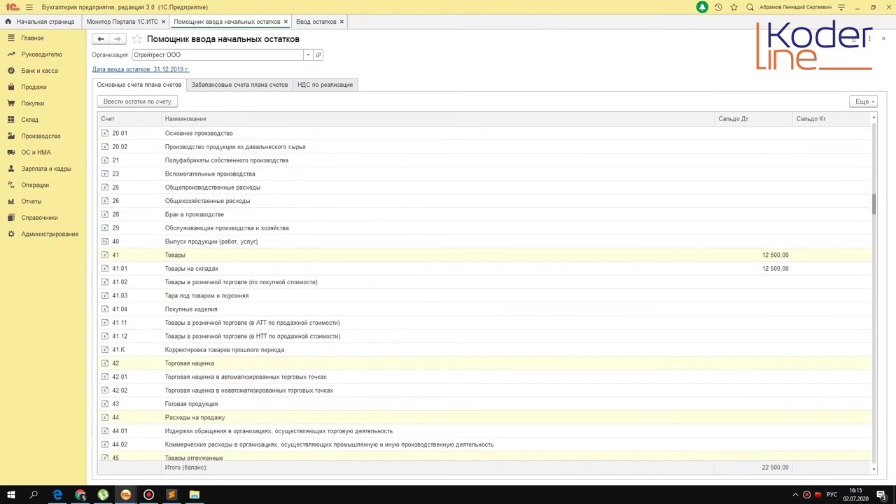
left_click(761, 225)
scroll(761, 231, "down", 4)
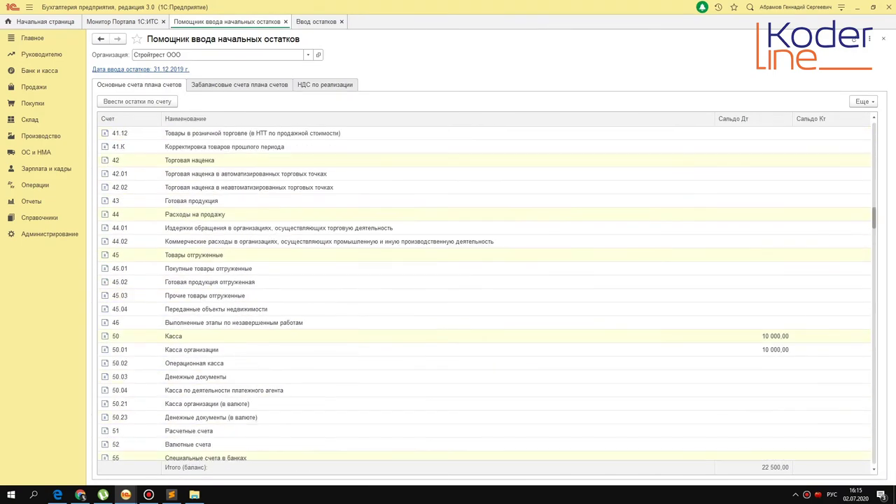
left_click(761, 345)
left_click(763, 337)
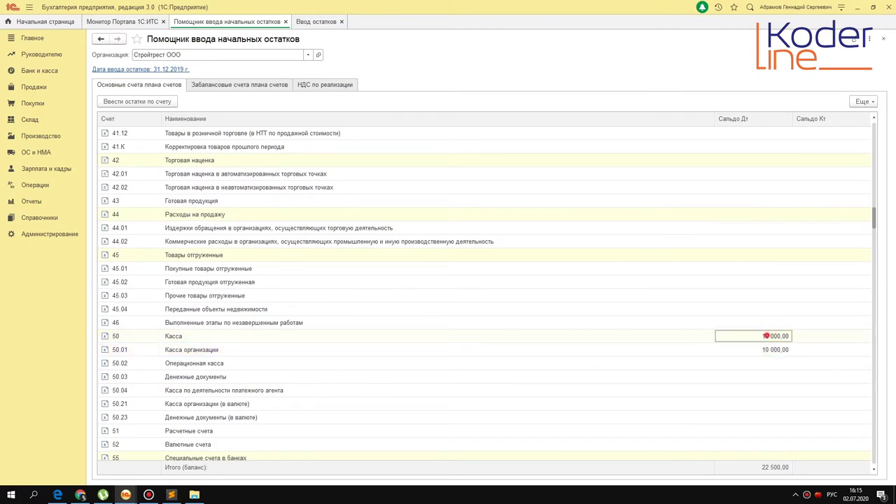
double_click(765, 336)
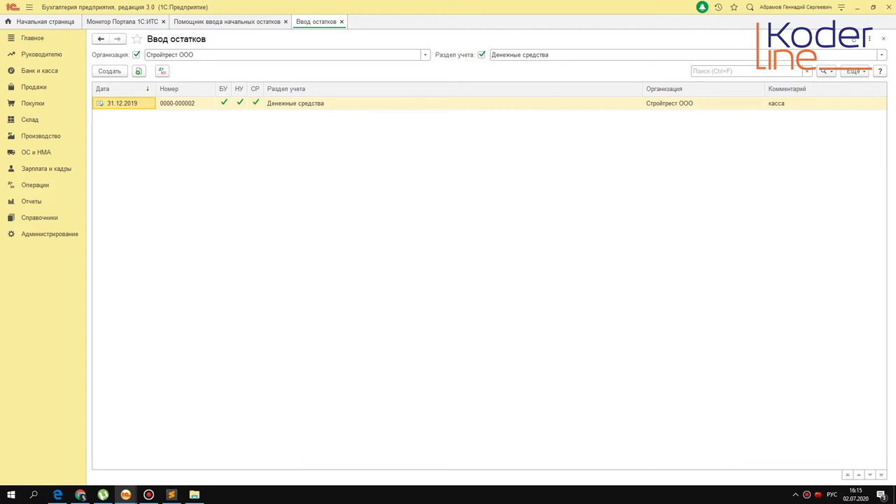
Remove the accounting section filter from the document list and check the goods and cash documents with their comments.
left_click(481, 54)
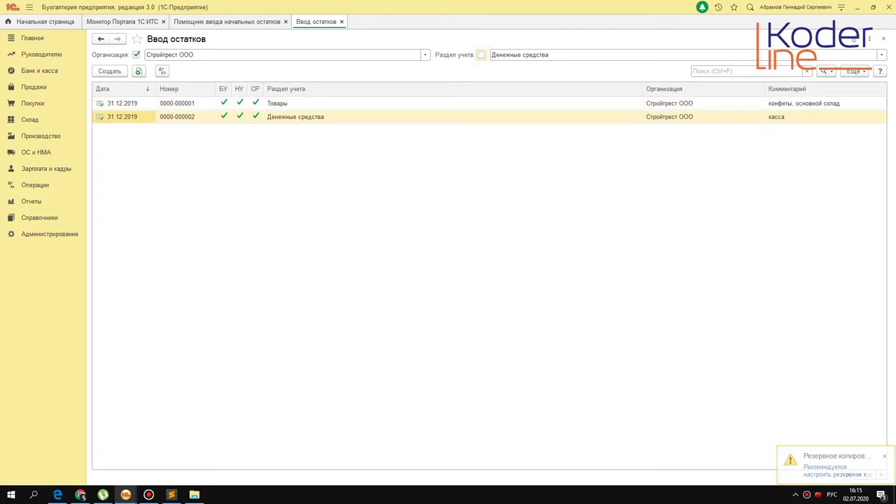
left_click(304, 103)
left_click(303, 116)
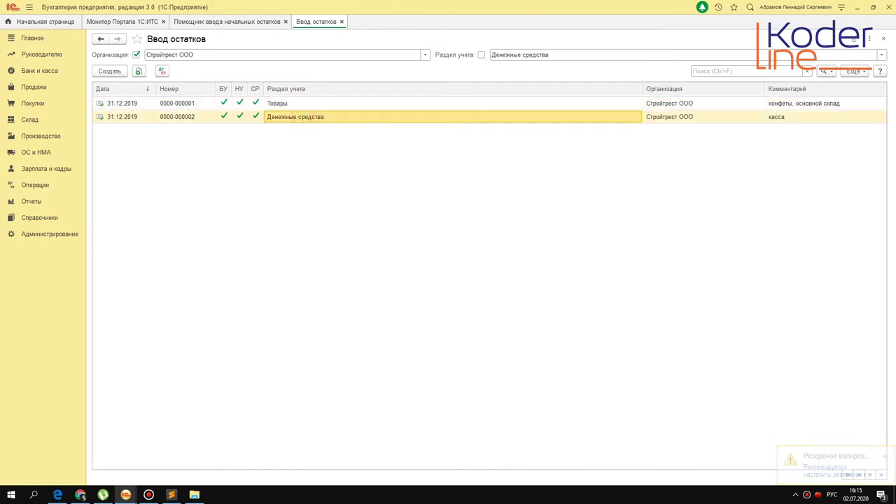
left_click(808, 116)
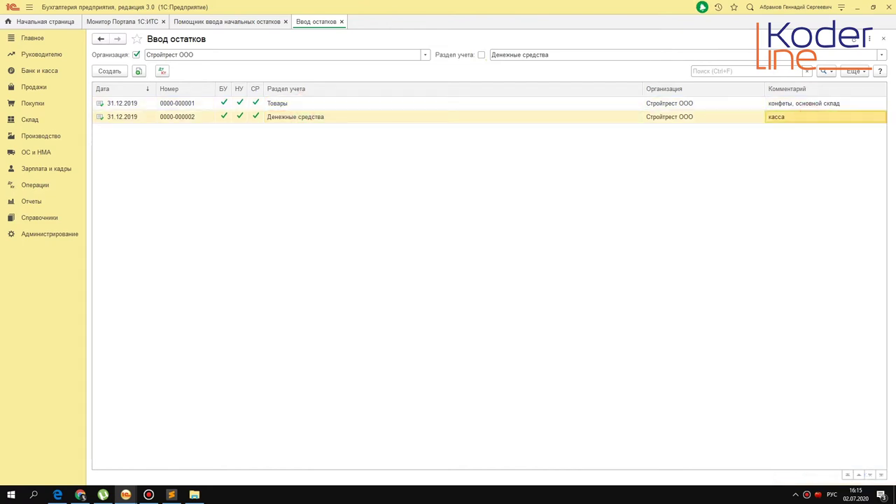
Return to the opening balance assistant and create a balance entry for account 51 (Расчетные счета).
left_click(196, 21)
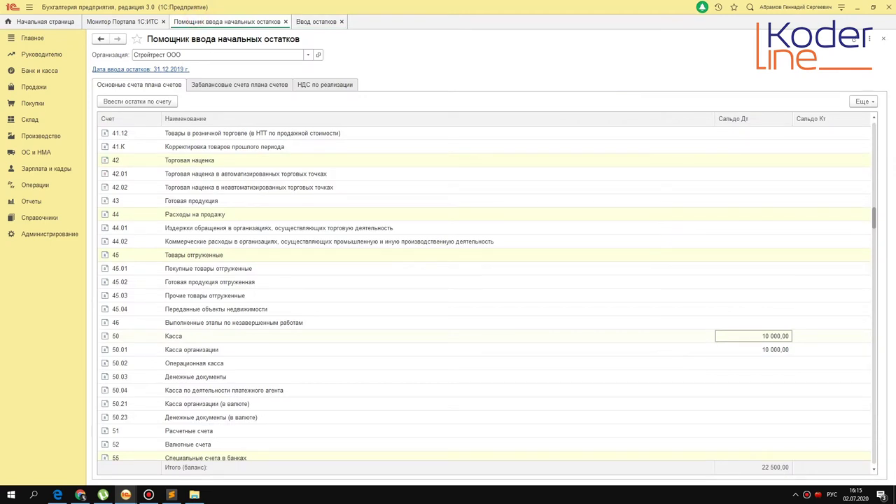
scroll(483, 294, "down", 4)
left_click(195, 308)
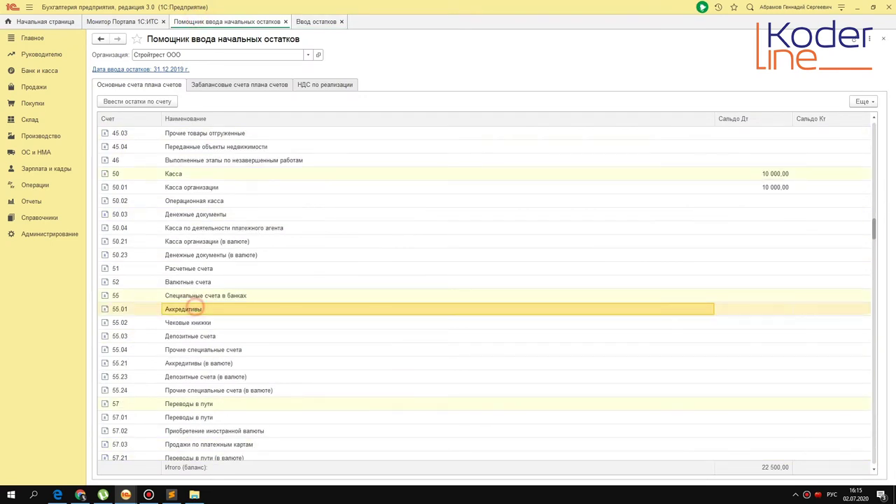
left_click(191, 187)
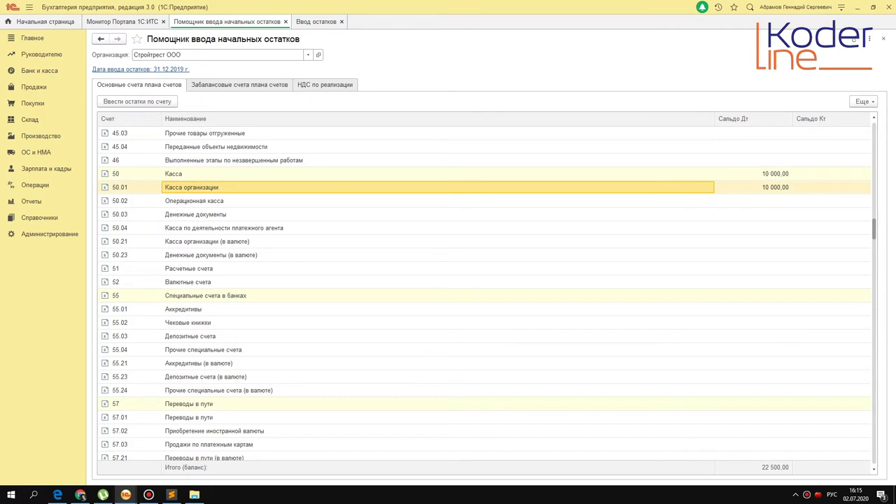
left_click(181, 269)
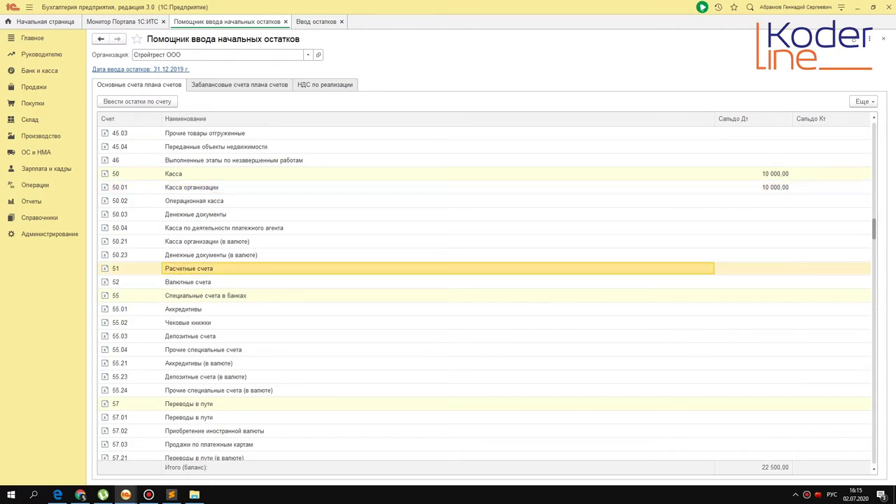
left_click(137, 101)
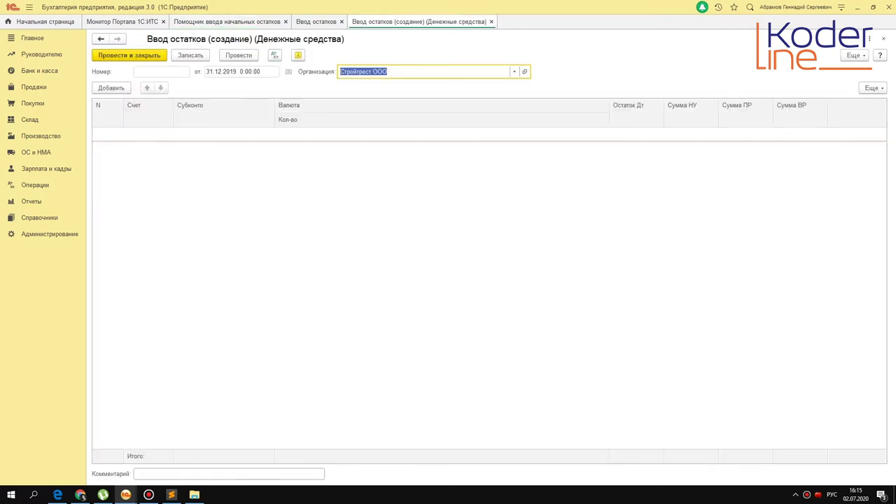
Add a line for account 51 with the ПАО Сбербанк bank account, the item Розничная выручка and a debit balance of 10 000.
left_click(111, 88)
left_click(153, 176)
left_click(211, 138)
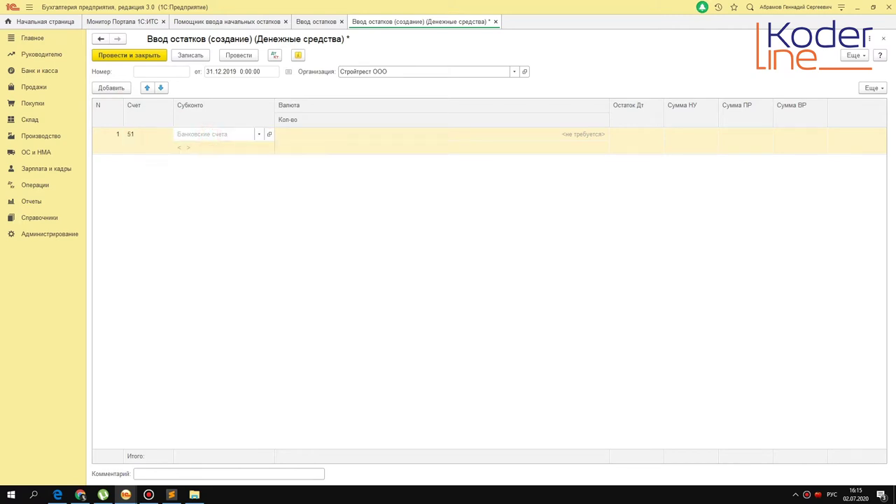
key("F4")
double_click(439, 168)
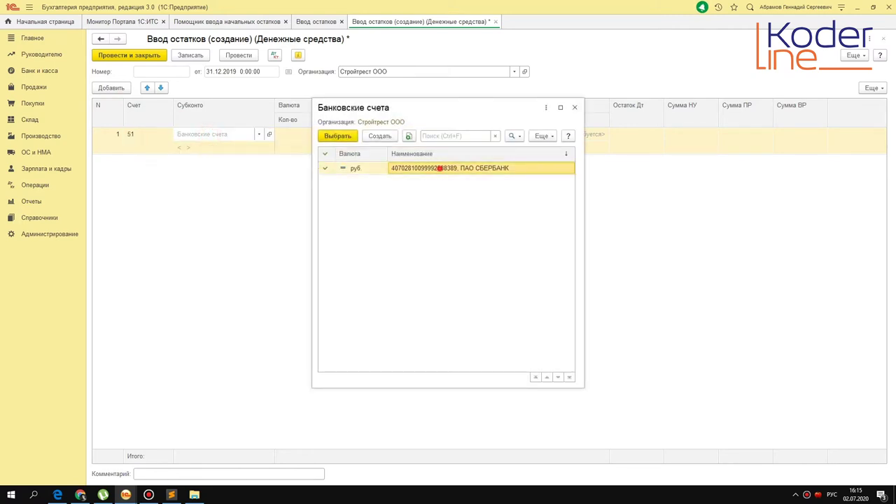
left_click(214, 162)
type("1000")
left_click(435, 201)
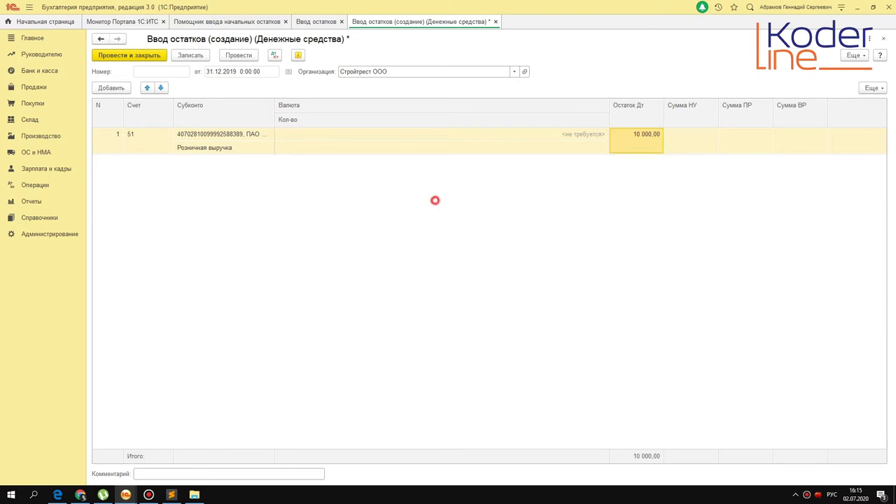
Duplicate the account 51 line and set the copy's cash flow item to Личные средства предпринимателя.
key("F9")
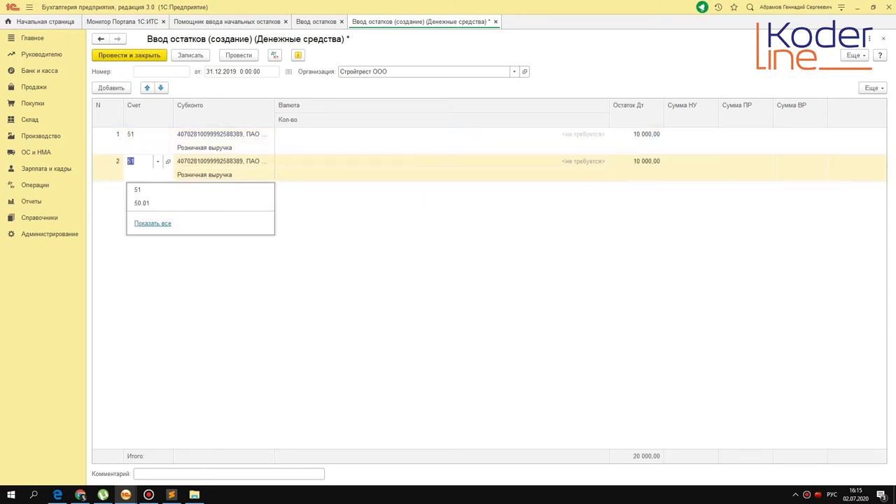
left_click(194, 174)
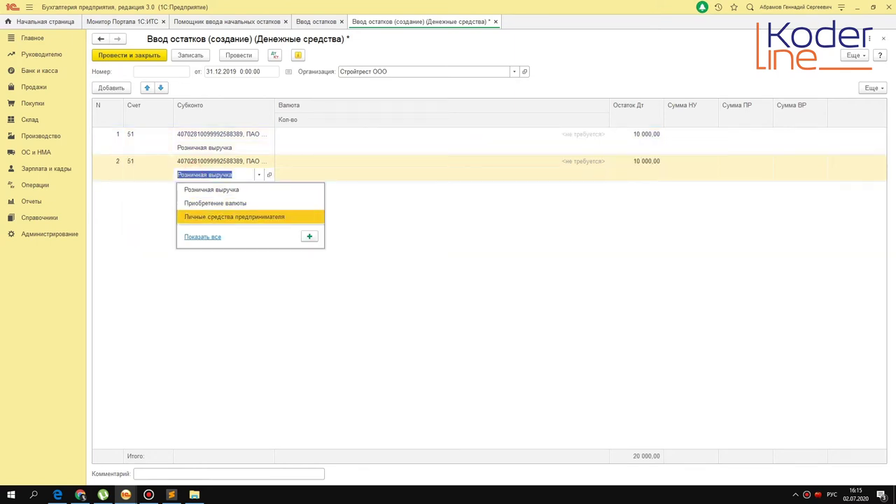
left_click(236, 216)
left_click(380, 346)
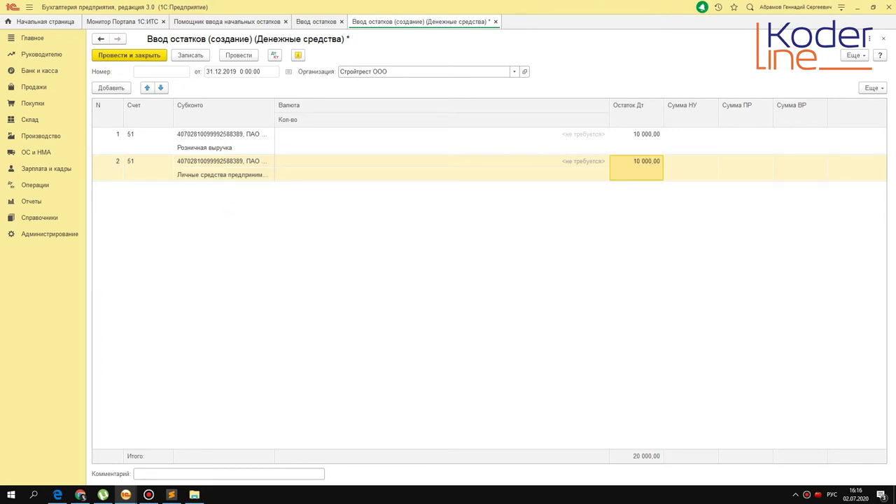
Post the account 51 balance document, check its accounting entries and close it.
left_click(238, 56)
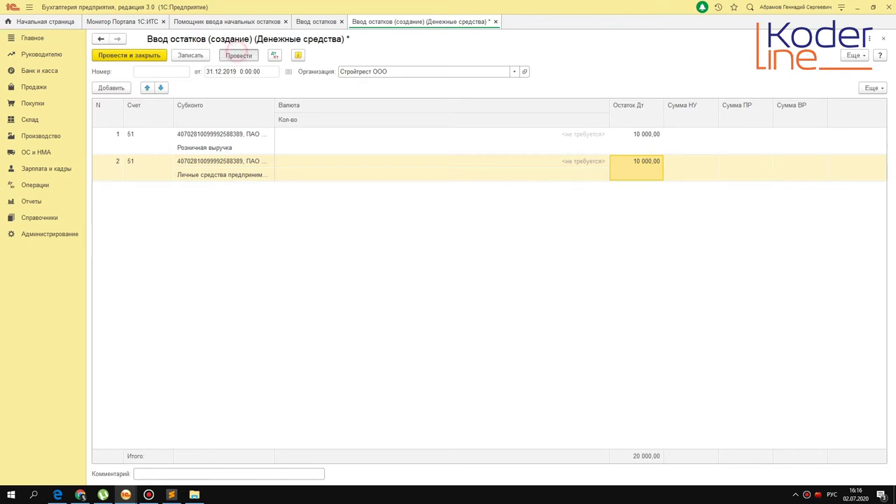
left_click(274, 55)
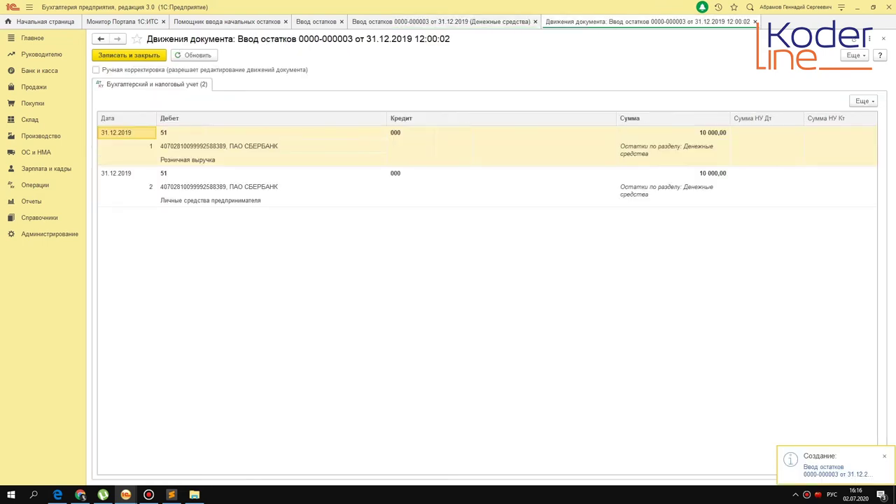
left_click(755, 21)
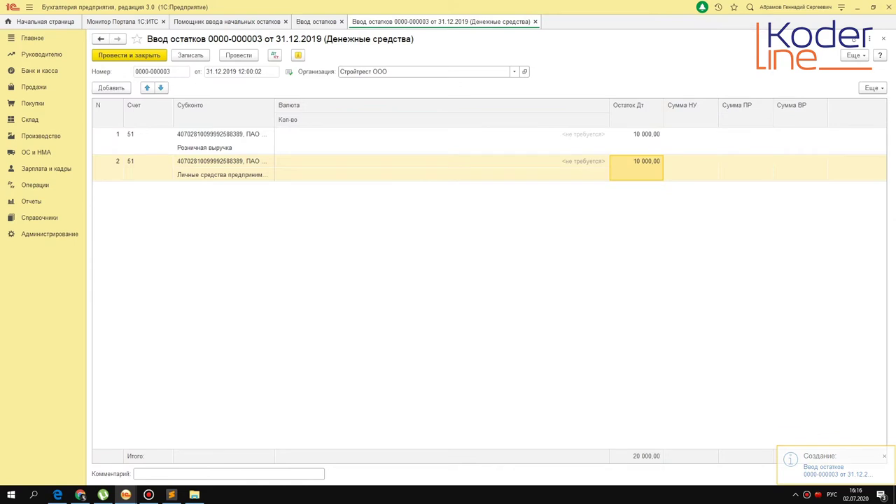
left_click(535, 21)
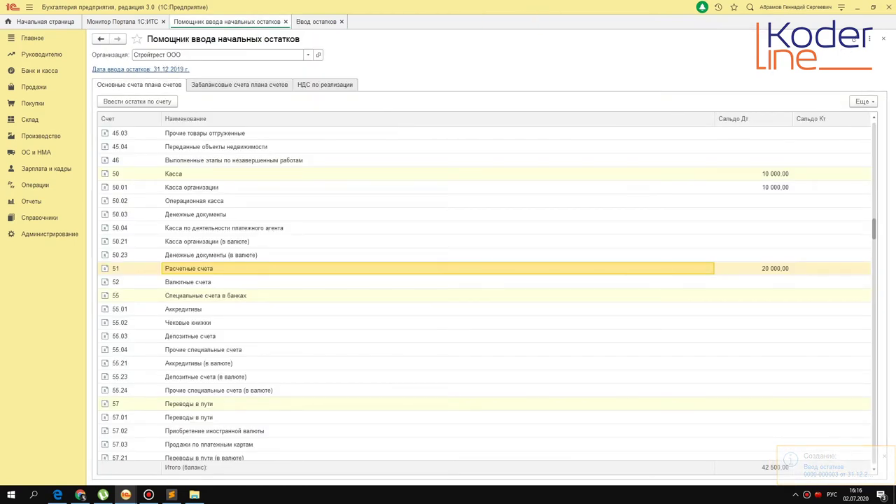
Open the documents behind the account 51 balance and list them across all accounting sections.
double_click(772, 268)
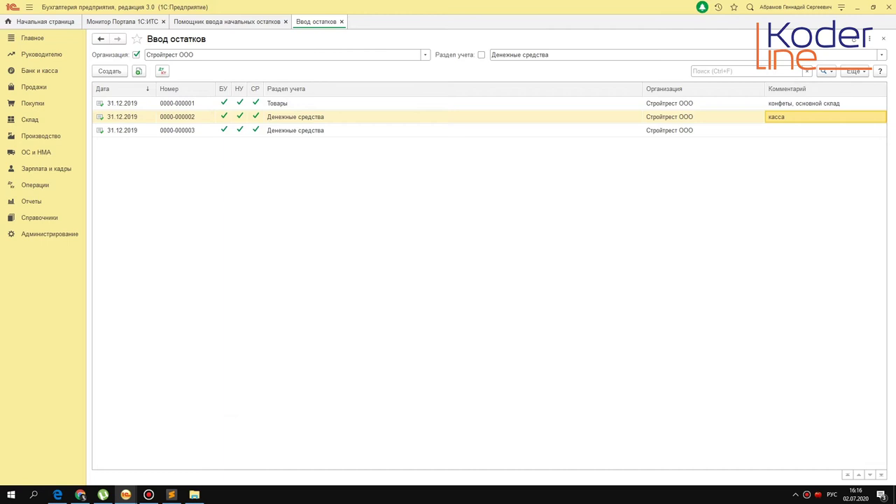
left_click(481, 55)
left_click(481, 55)
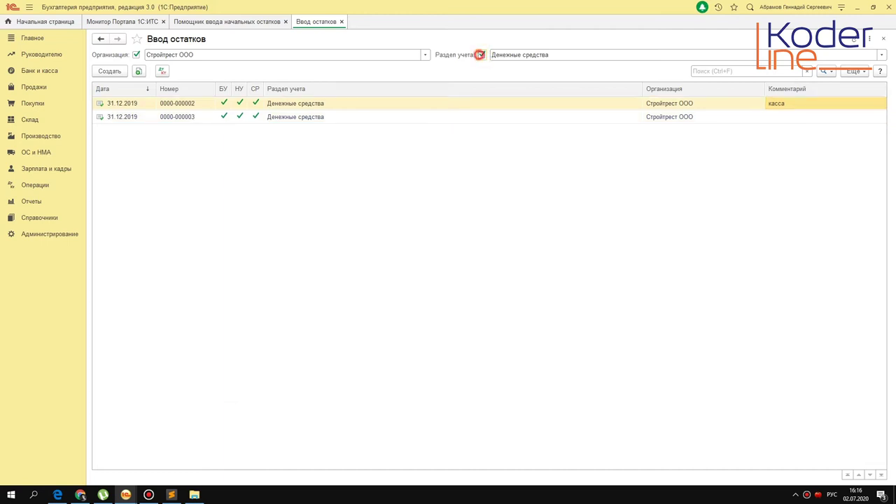
Add the comment "банк" to the uncommented Денежные средства document, then post and close it.
left_click(806, 118)
left_click(784, 129)
left_click(784, 117)
left_click(784, 128)
double_click(784, 130)
left_click(165, 474)
type("банк")
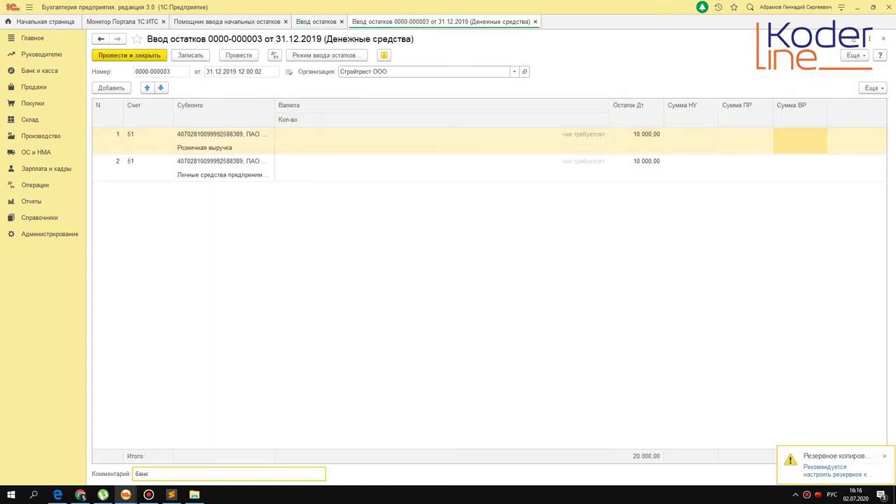
key("ctrl+Return")
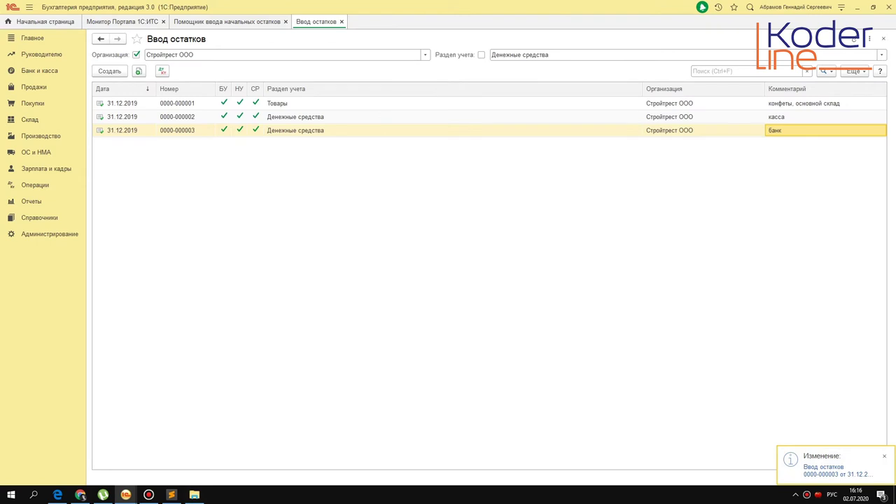
Open the balance document commented "касса" and try adding a second line for account 51.
left_click(779, 128)
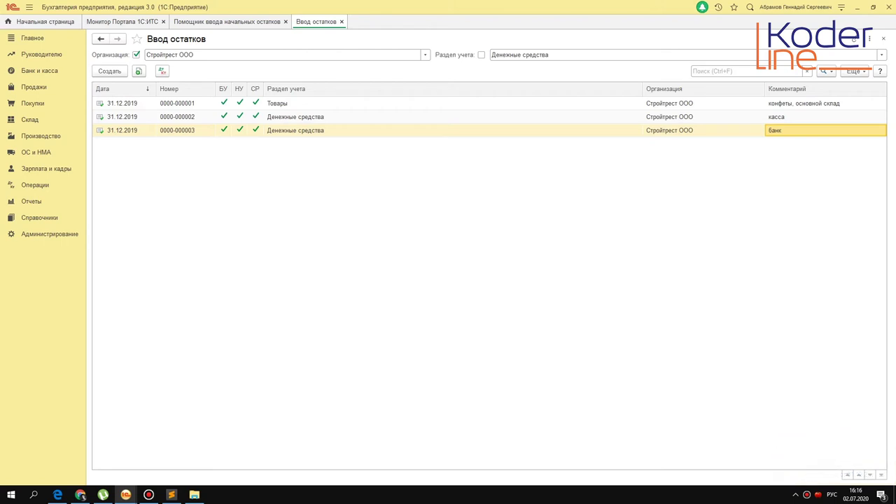
left_click(305, 130)
double_click(310, 117)
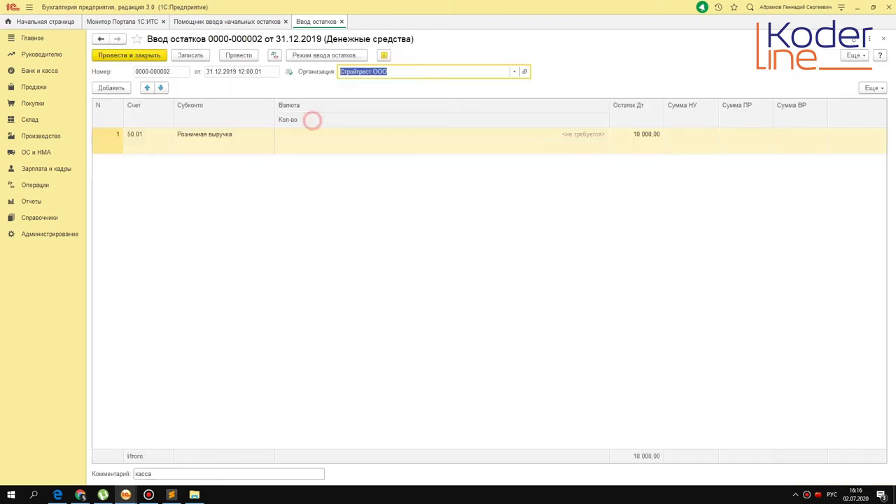
left_click(148, 135)
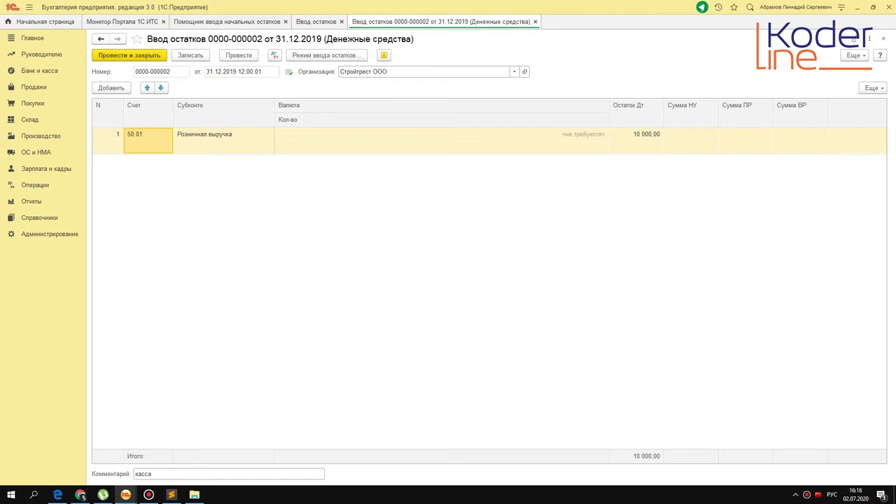
left_click(120, 88)
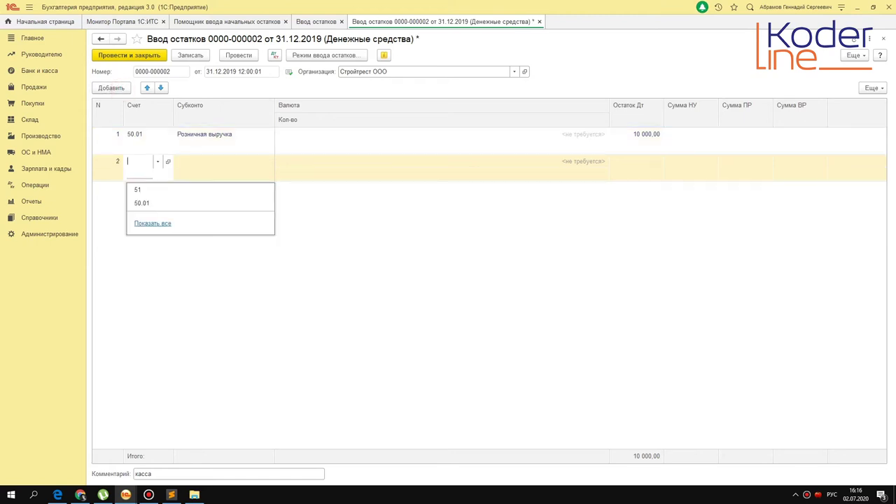
left_click(150, 187)
left_click(146, 245)
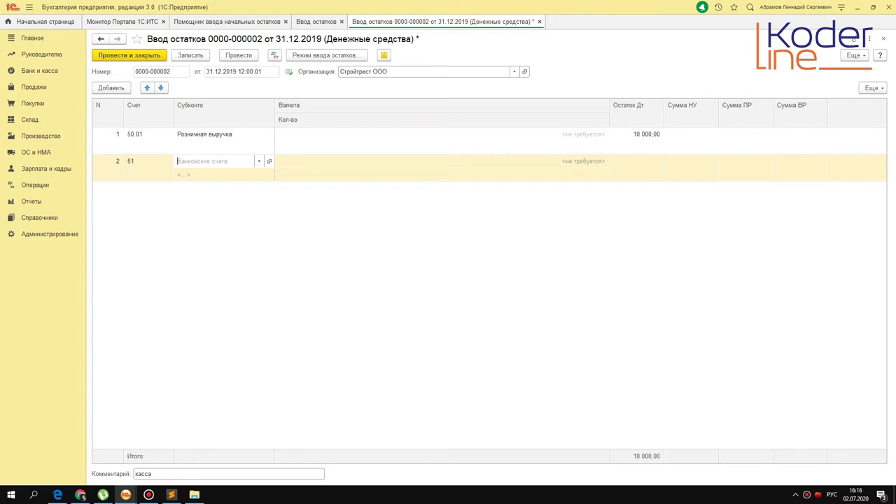
key("Escape")
key("Escape")
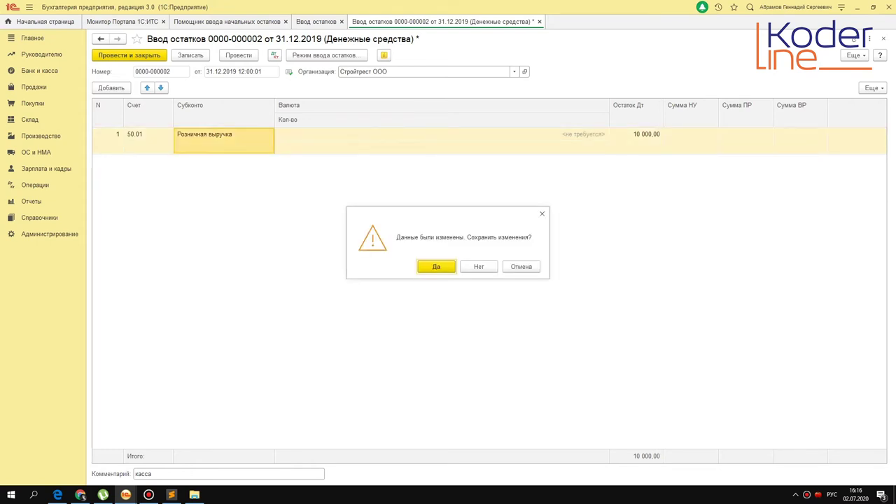
key("Return")
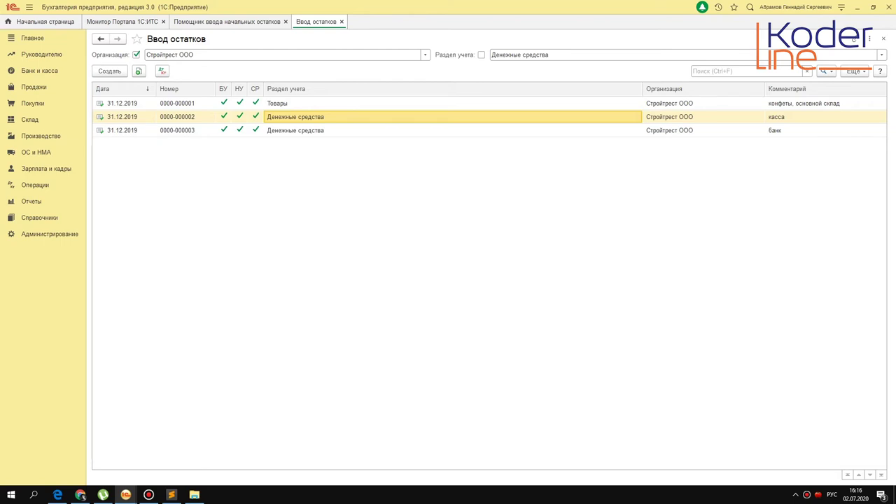
Return to the opening balance assistant and create a balance entry for Расчеты с поставщиками и подрядчиками.
left_click(242, 21)
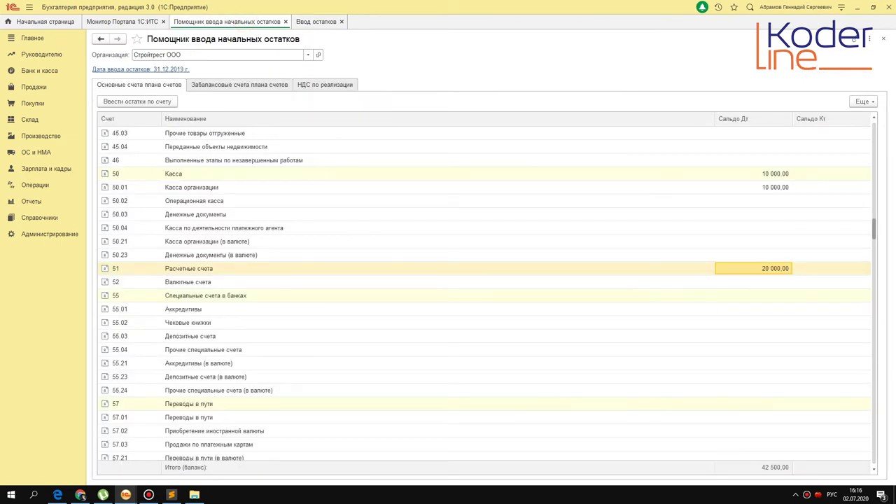
scroll(483, 294, "down", 3)
scroll(483, 294, "down", 3)
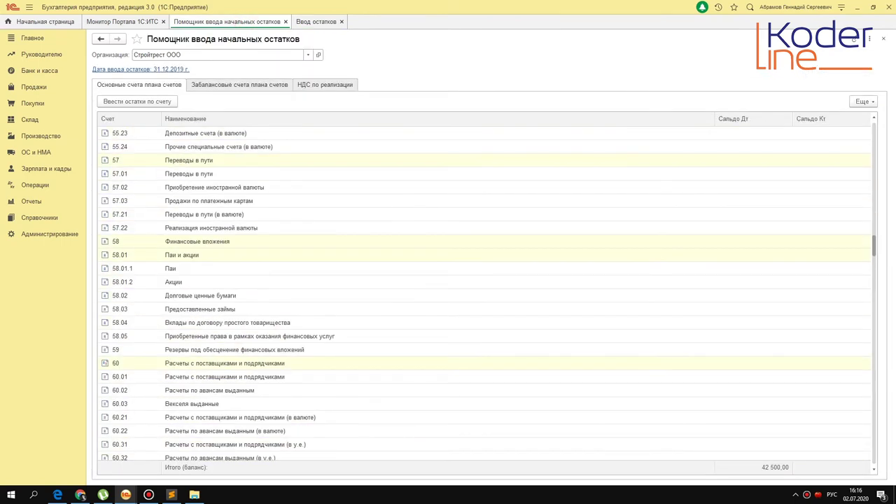
left_click(227, 371)
left_click(144, 102)
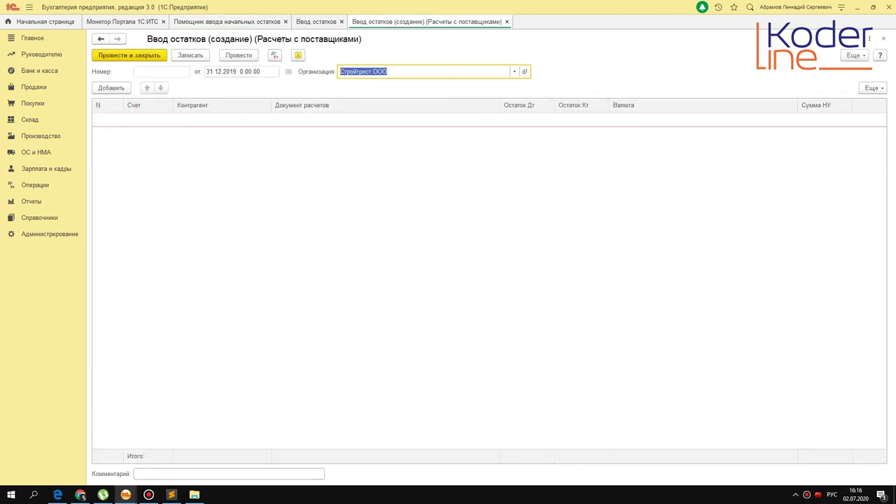
Add a line for account 60.01 with the supplier Конфетпром ООО as the counterparty.
left_click(111, 88)
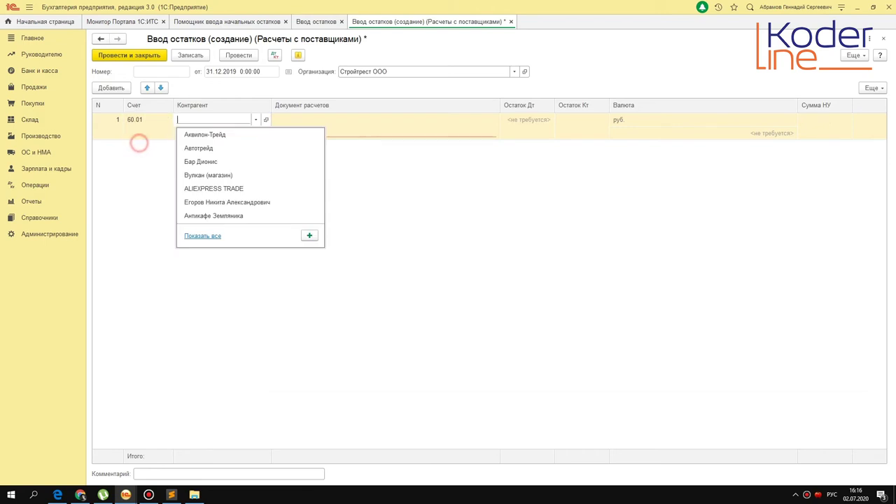
left_click(203, 120)
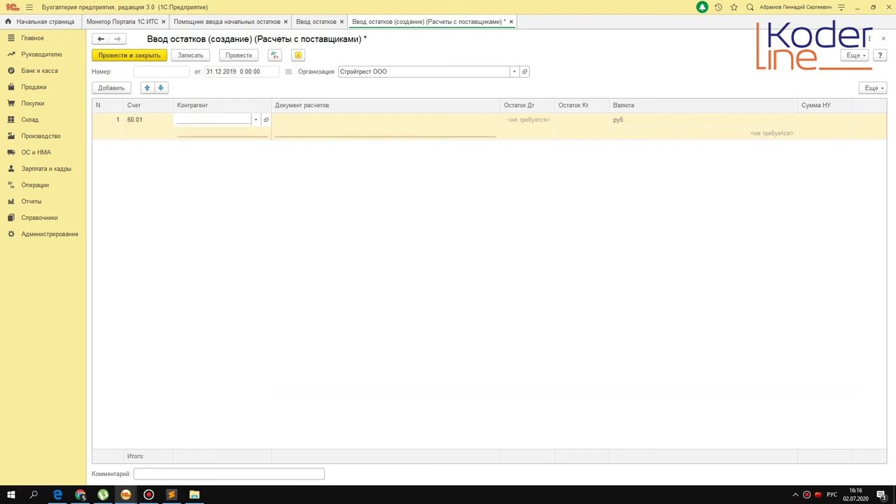
key("F4")
double_click(348, 202)
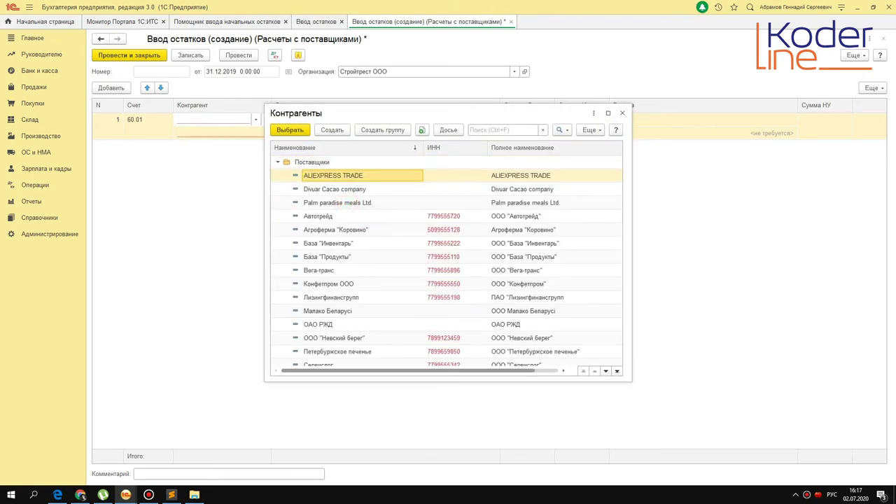
left_click(337, 244)
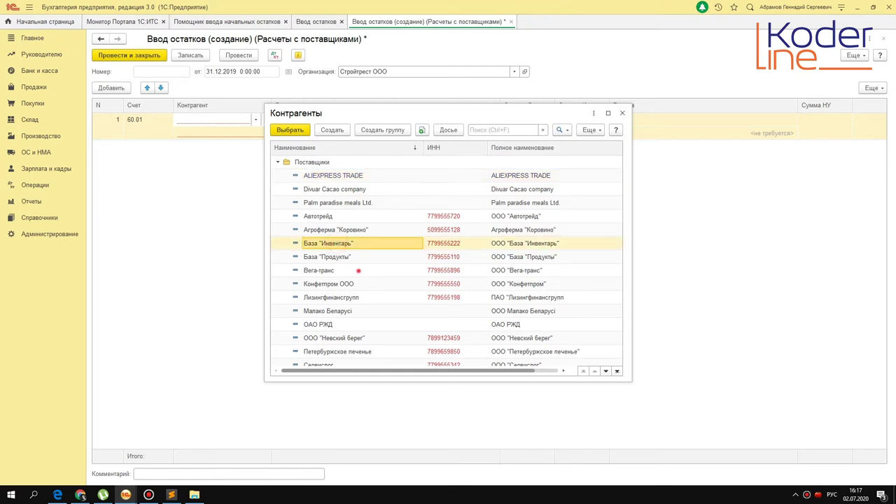
left_click(348, 271)
left_click(352, 283)
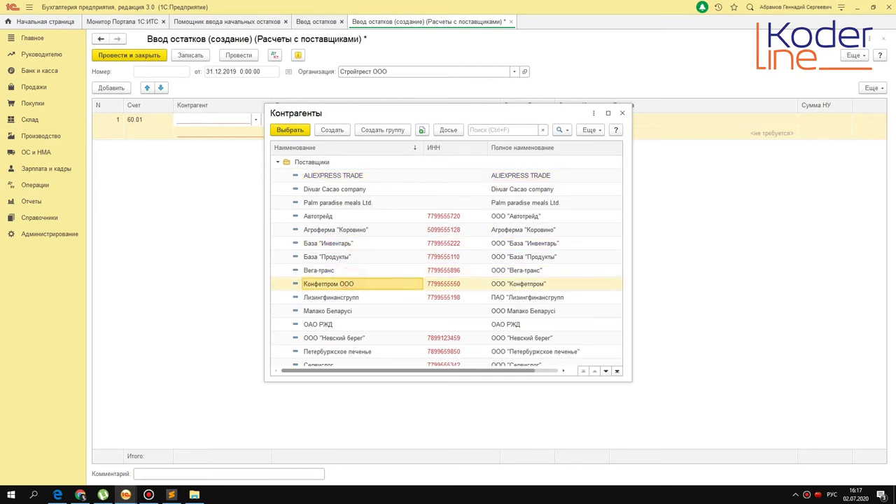
double_click(353, 282)
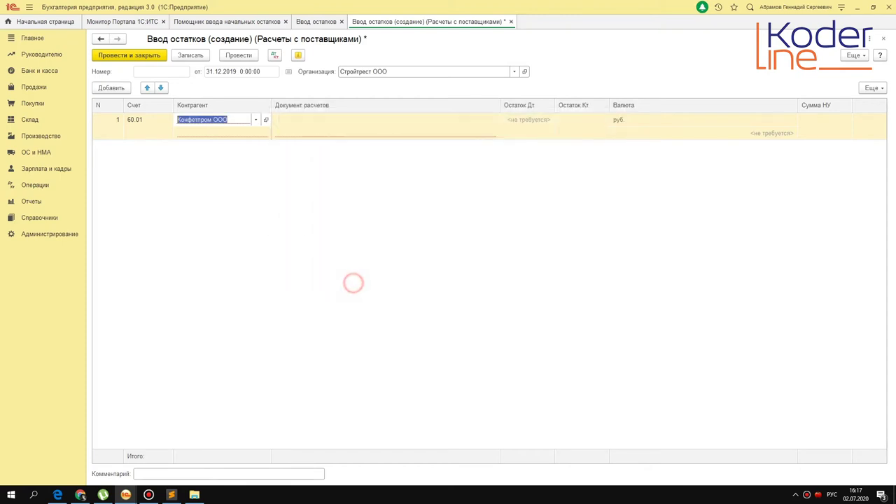
Create a supplier contract named Базовый for Конфетпром ООО and use it in the line.
left_click(230, 133)
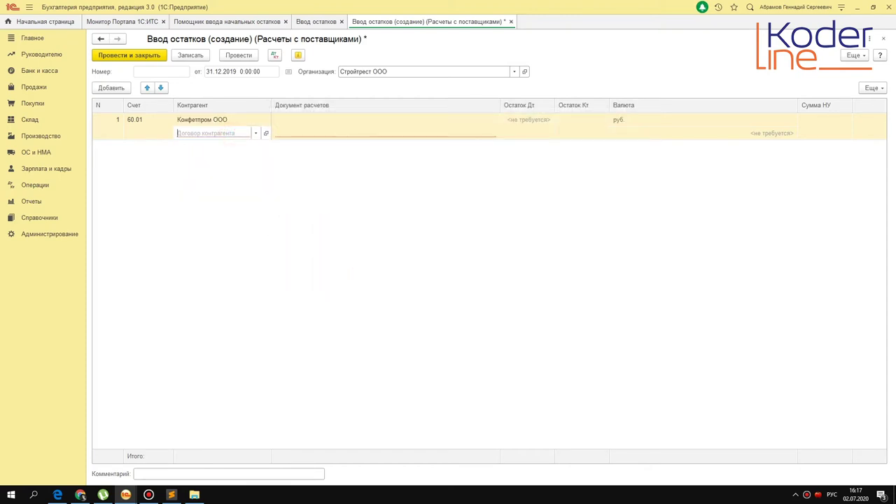
left_click(255, 133)
left_click(289, 129)
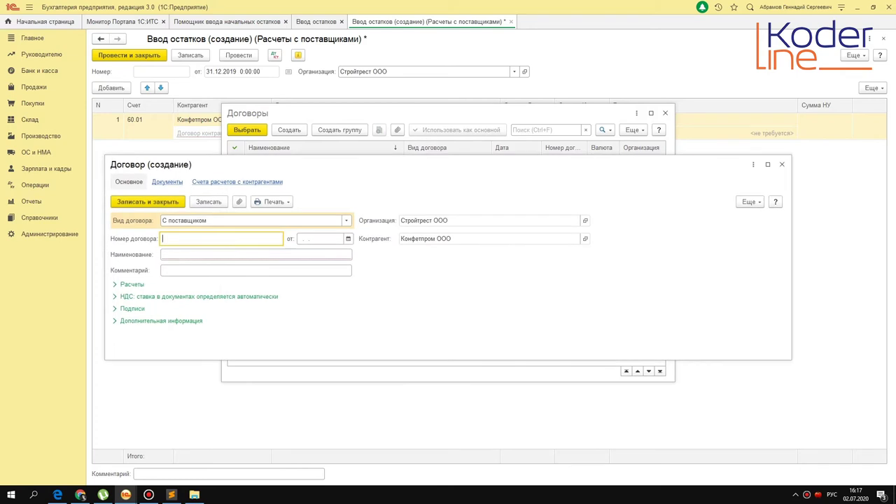
left_click(256, 255)
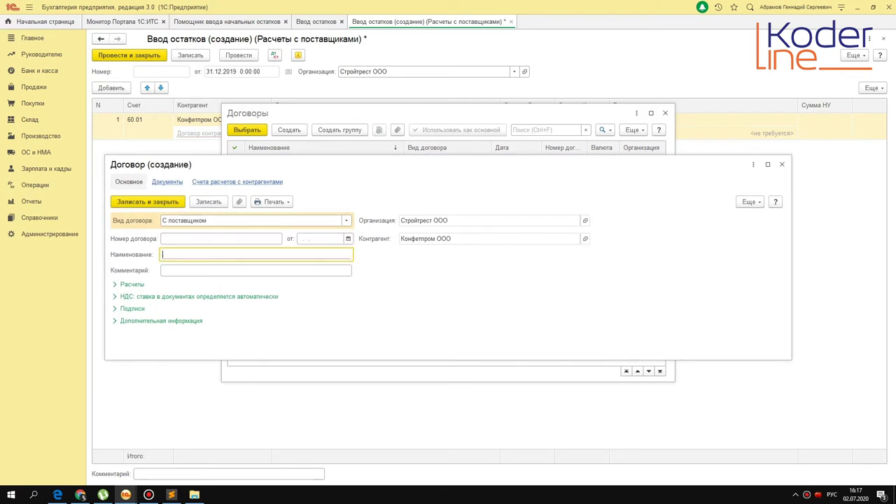
type("Базовый")
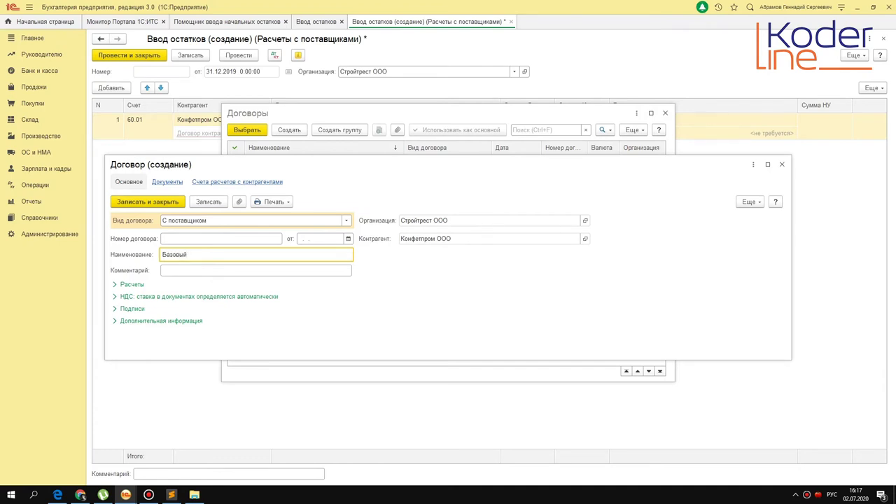
key("ctrl+Return")
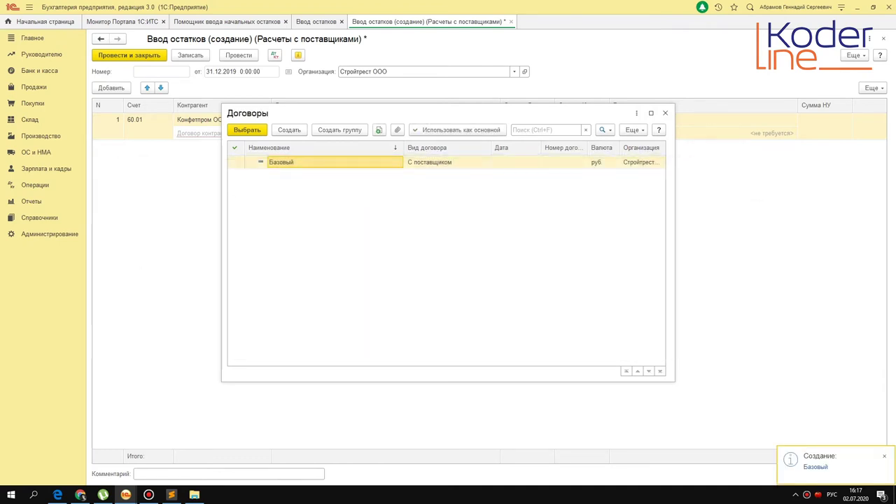
Create and post a settlement document for the Конфетпром ООО line under contract Базовый, with the selection period starting 31.12.2019.
left_click(315, 126)
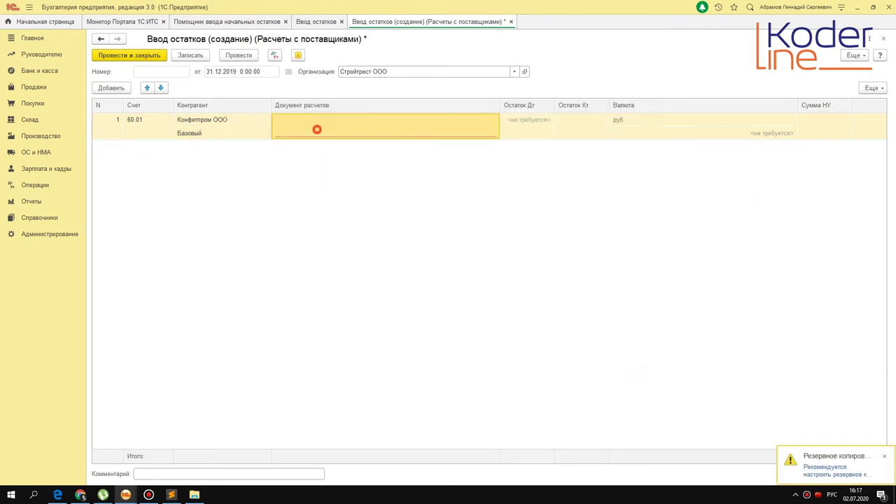
left_click(317, 129)
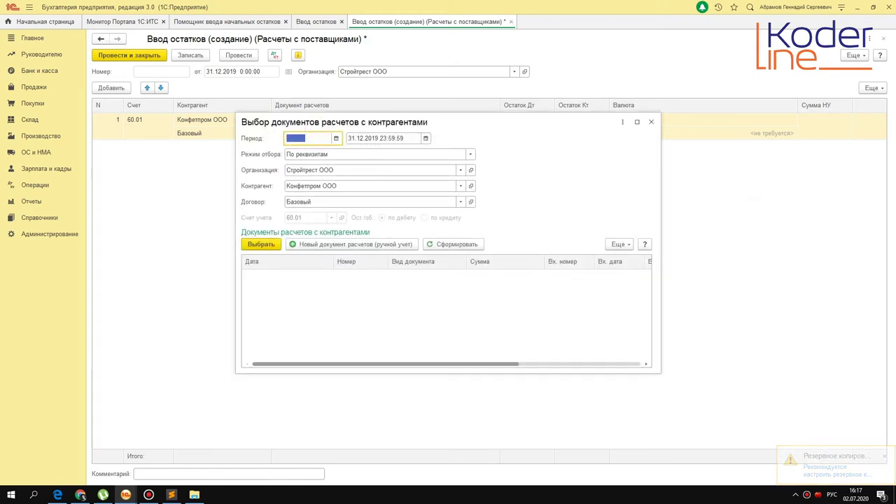
type("31.12.2019")
key("Tab")
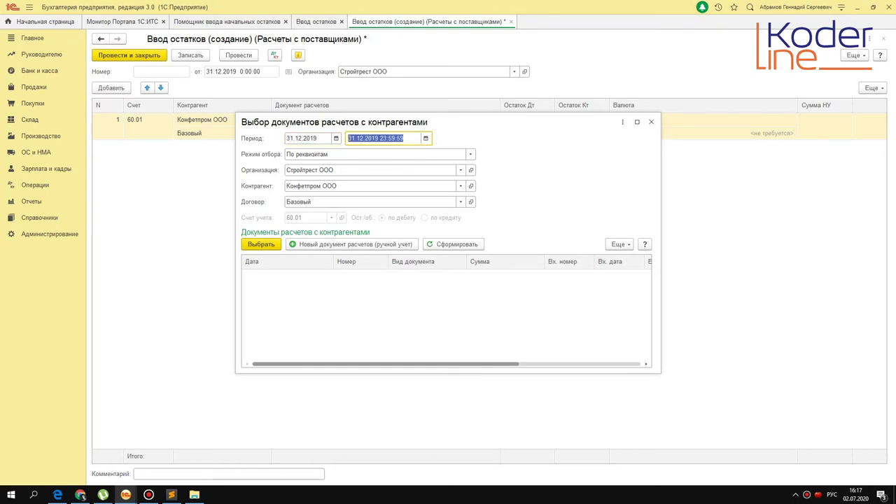
key("shift+Tab")
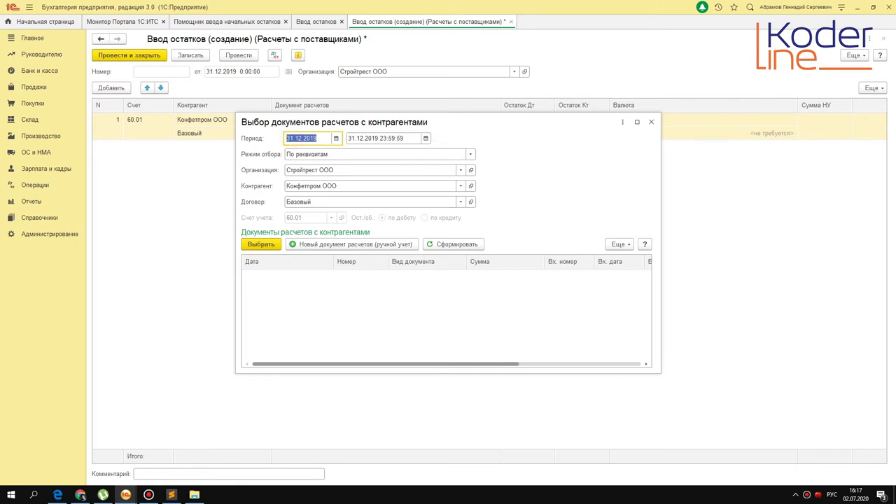
key("Tab")
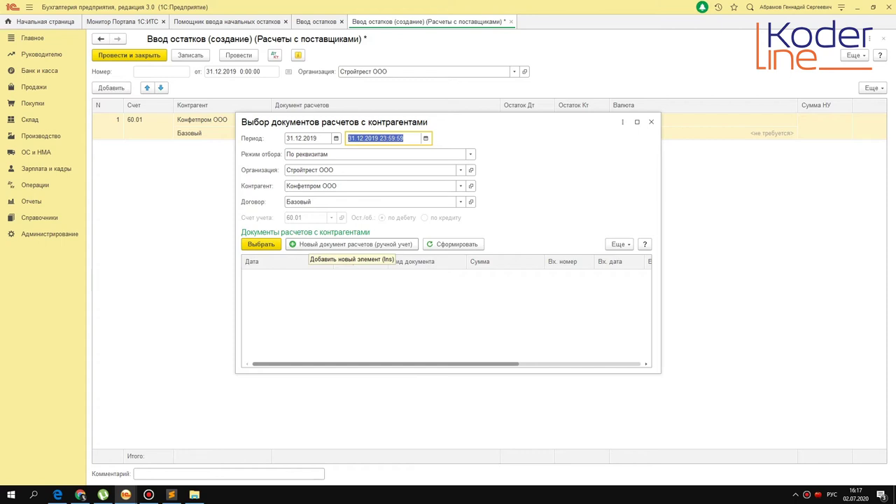
left_click(363, 245)
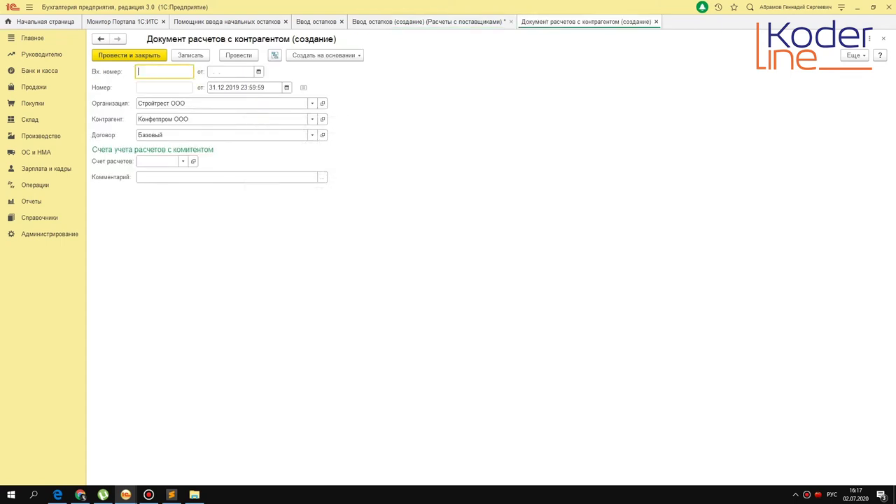
left_click(145, 52)
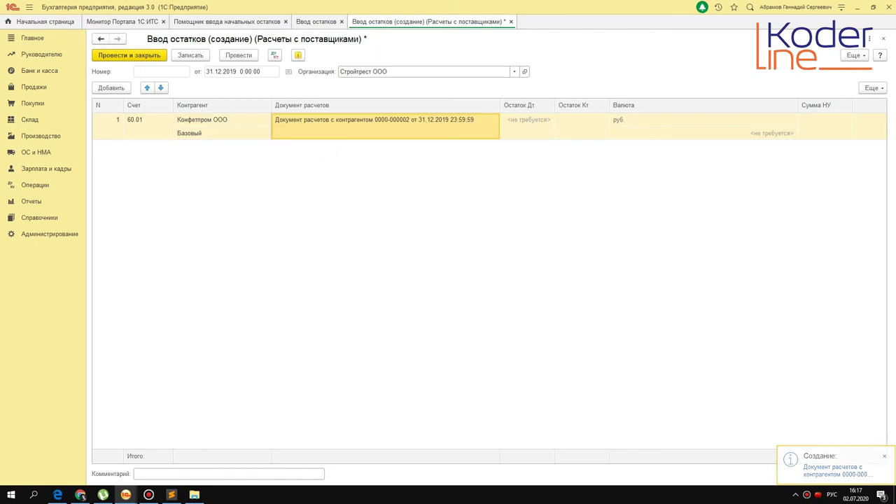
Enter a credit balance of 50 000,00 for Конфетпром ООО, then post and close the supplier balance document.
left_click(580, 119)
type("50 000,00")
key("Return")
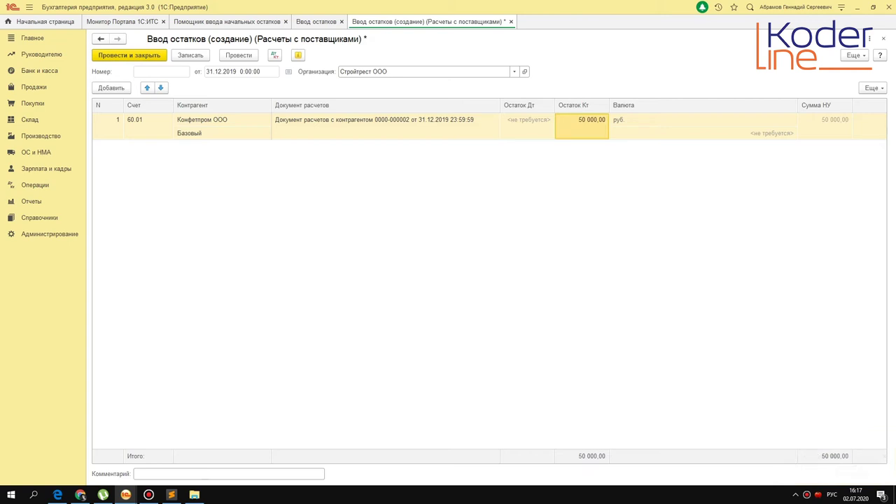
key("ctrl+Return")
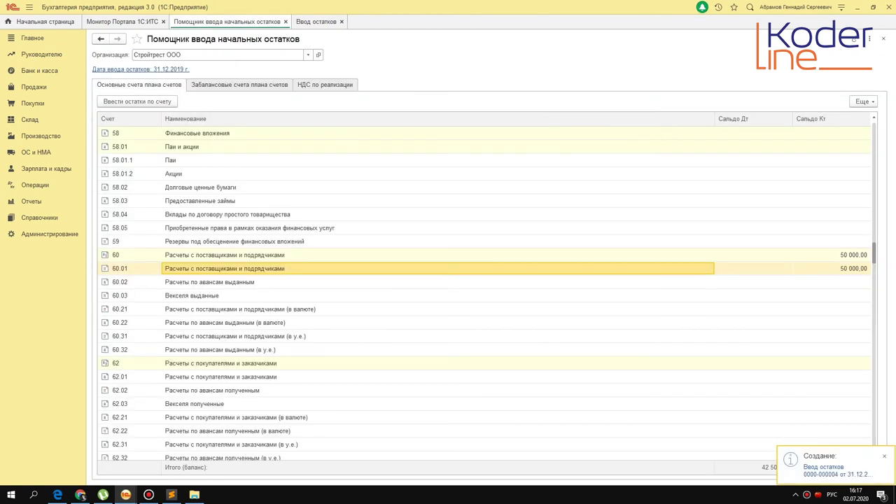
Create a balance entry for Расчеты с покупателями и заказчиками and add a line for account 62.01.
left_click(236, 376)
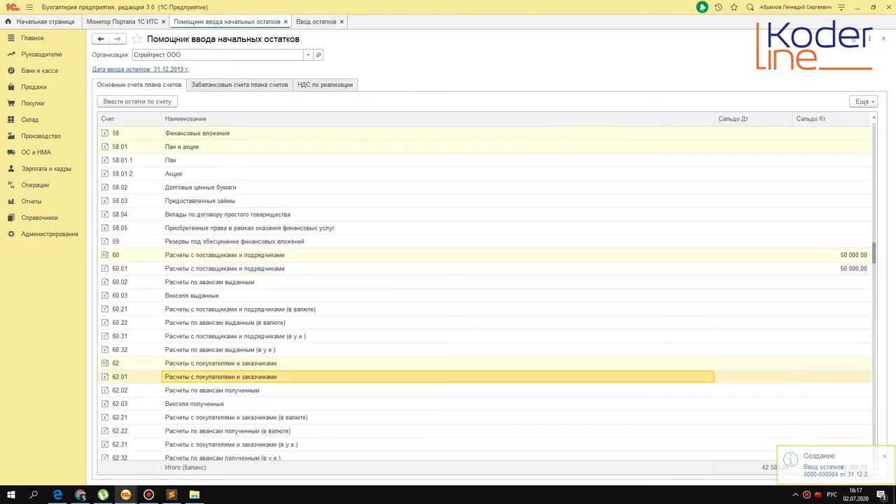
left_click(112, 102)
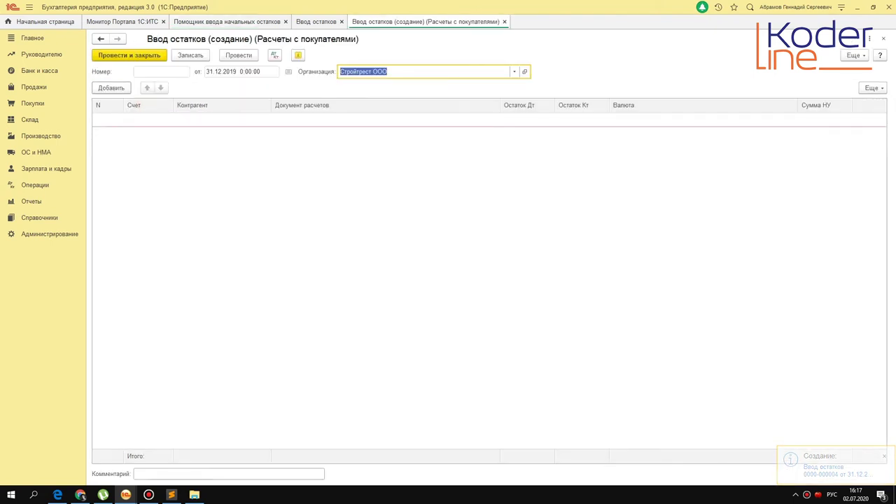
left_click(110, 87)
left_click(186, 146)
Set the counterparty of the 62.01 line to Антикафе Земляника from the Покупатели group.
left_click(196, 120)
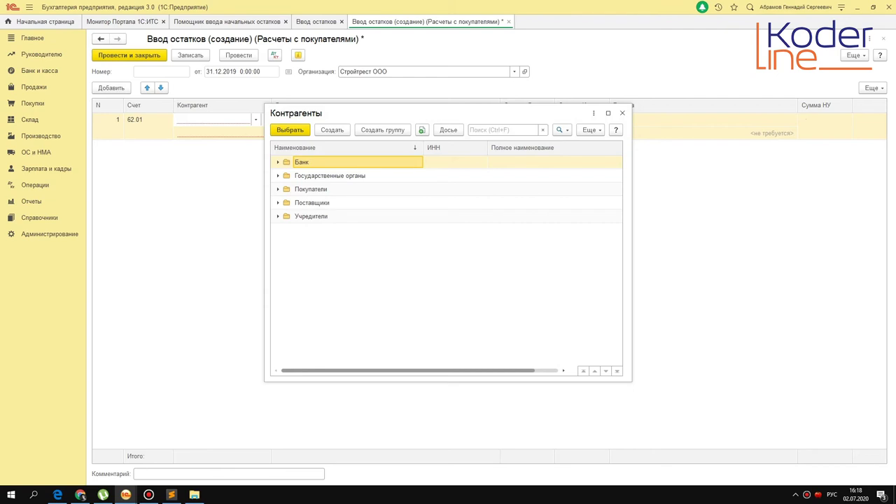
key("Down")
key("Down")
key("Return")
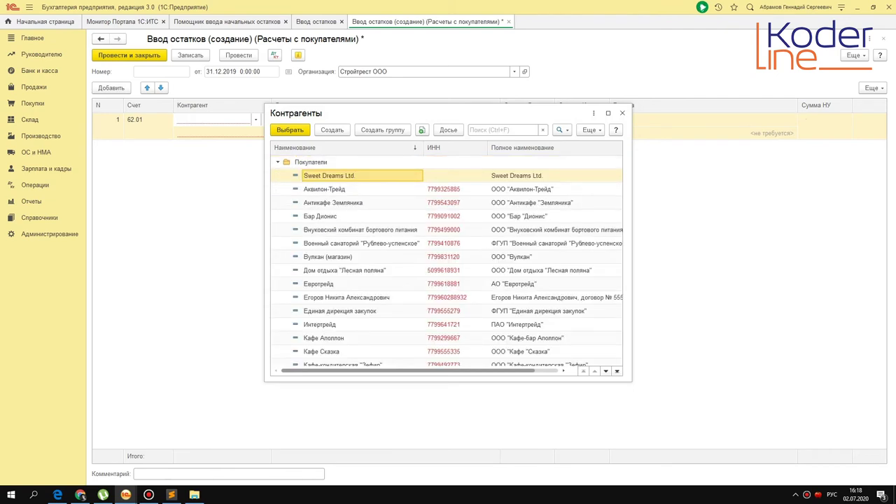
key("Down")
key("Down")
key("Return")
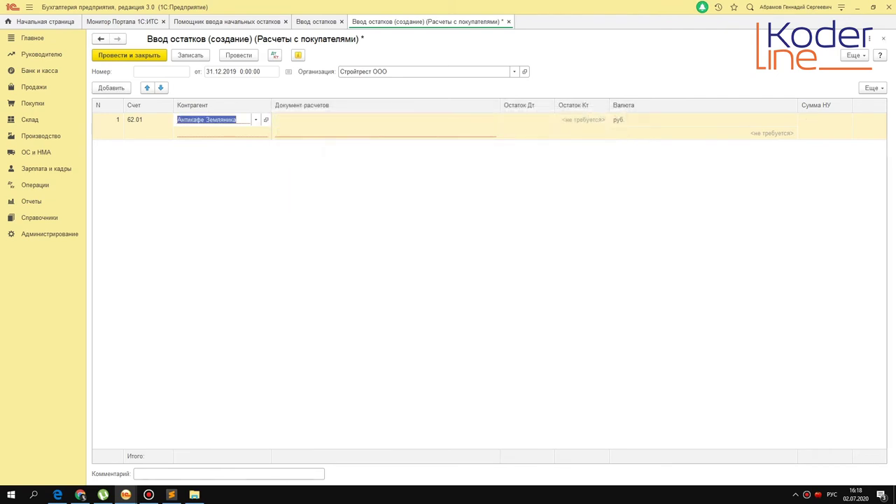
Create a customer contract named Базовый for Антикафе Земляника and use it in the 62.01 line.
left_click(210, 133)
left_click(202, 196)
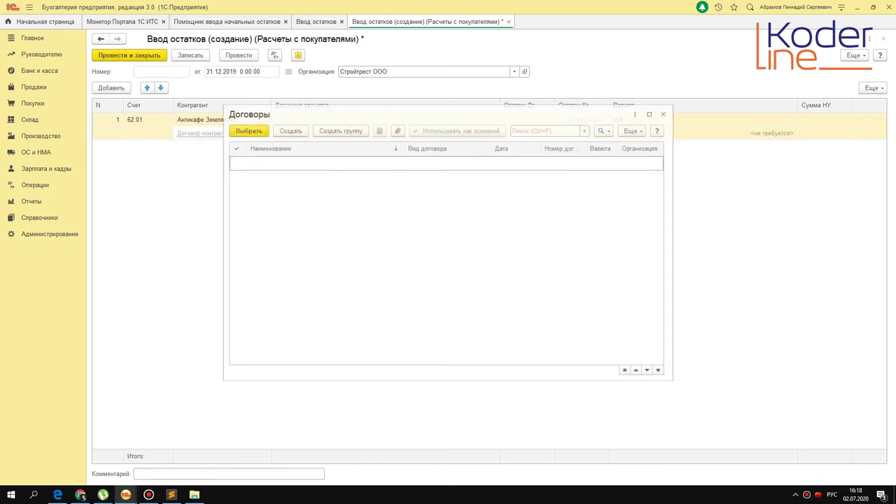
left_click(289, 129)
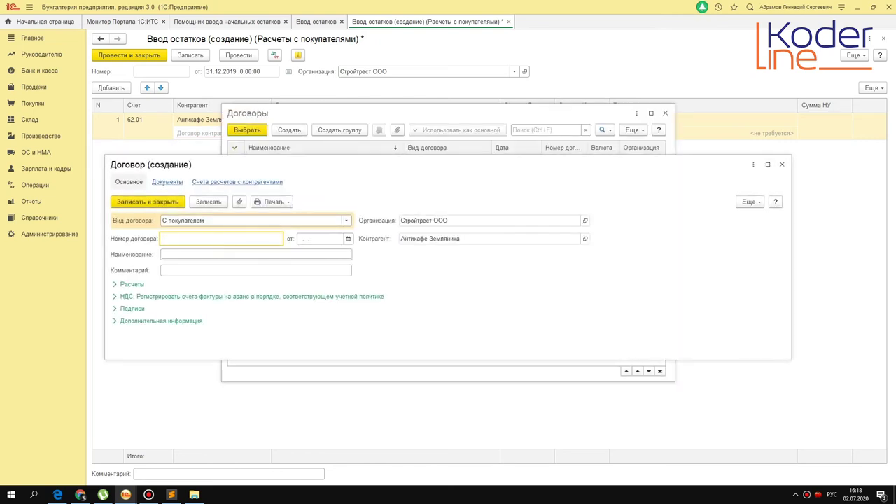
left_click(232, 256)
type("Базовый")
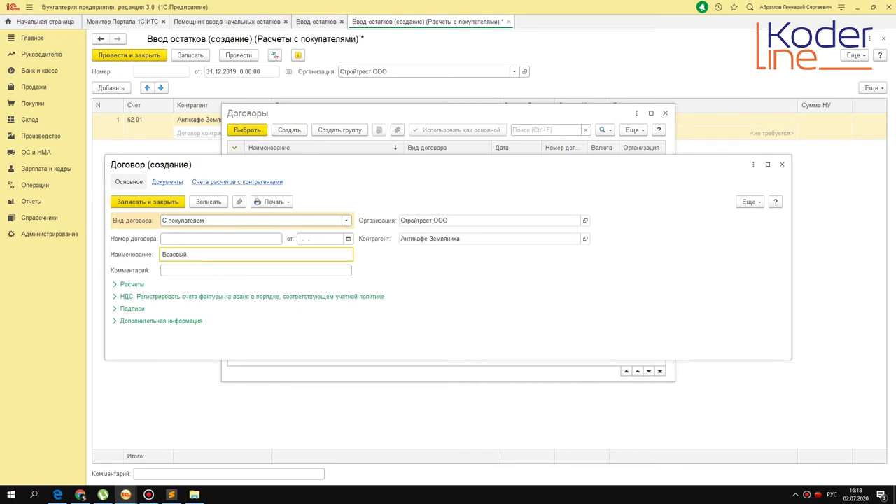
key("ctrl+Return")
key("Return")
Create and post a settlement document for the Антикафе Земляника line, with the selection period starting 31.12.2019.
left_click(372, 121)
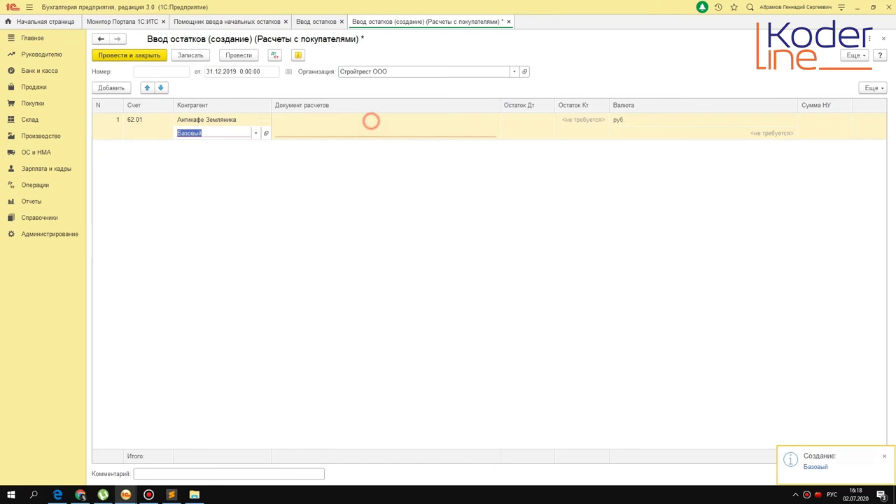
type("31.12.2020")
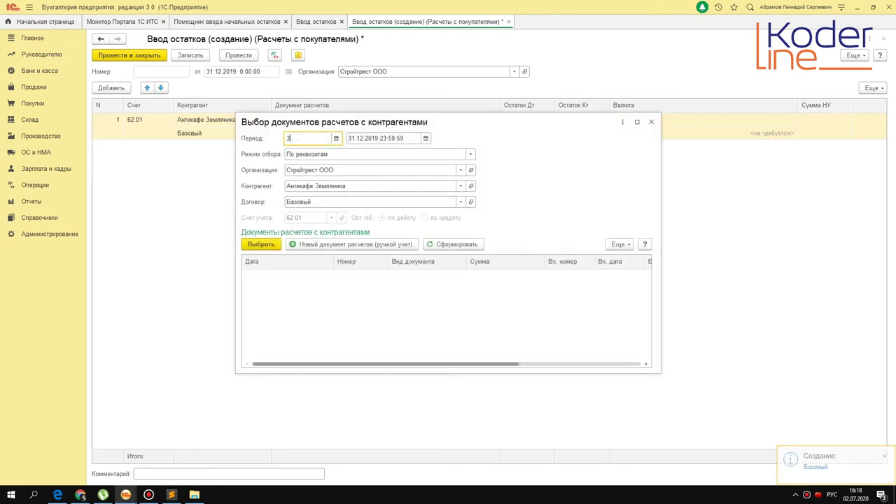
key("Tab")
left_click(319, 139)
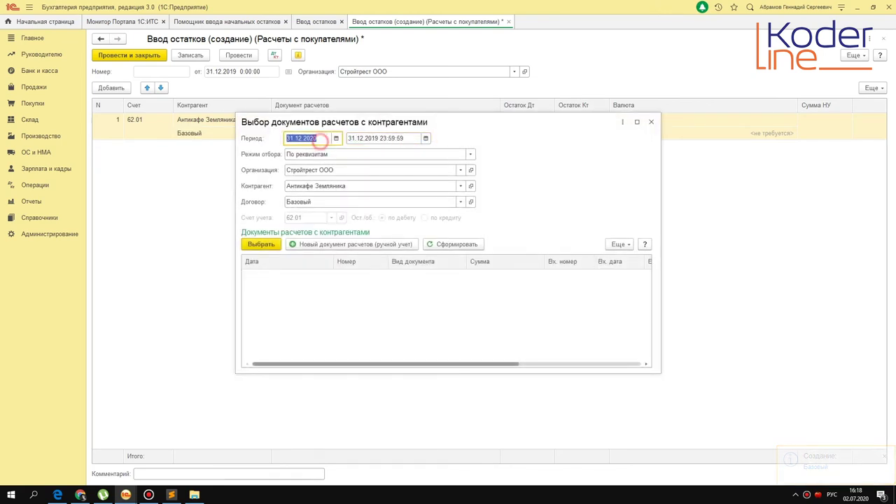
key("BackSpace")
key("BackSpace")
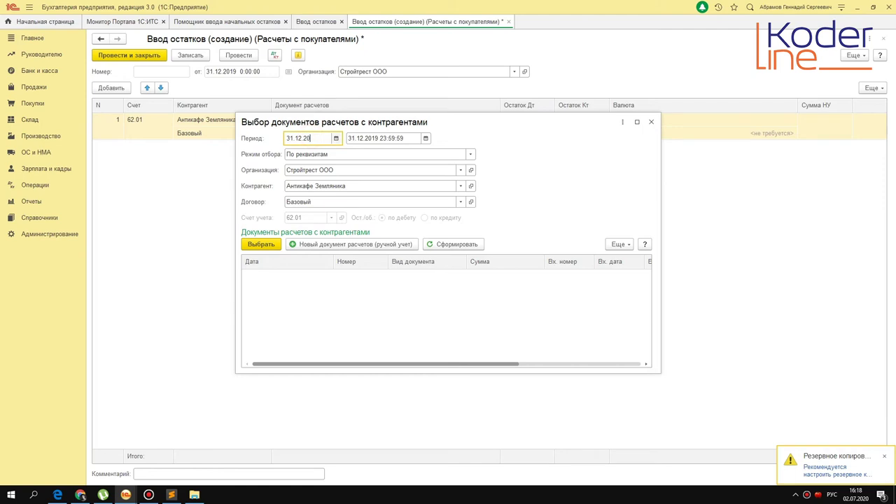
type("19")
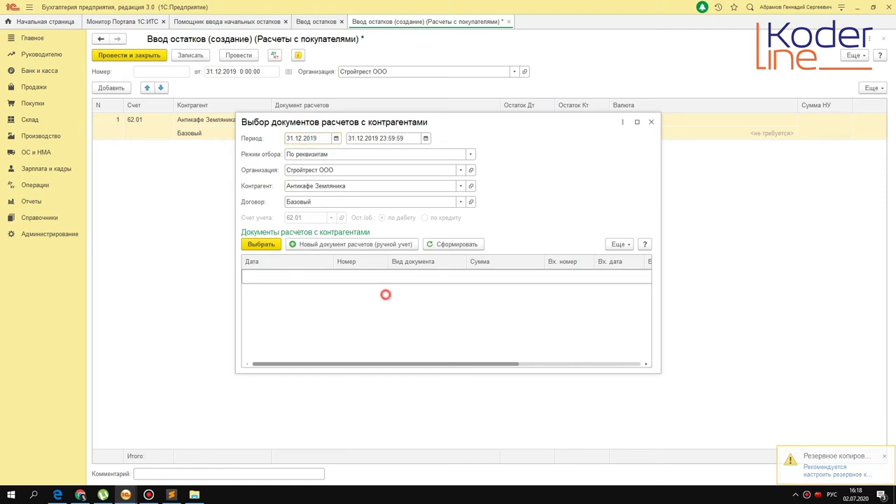
left_click(369, 243)
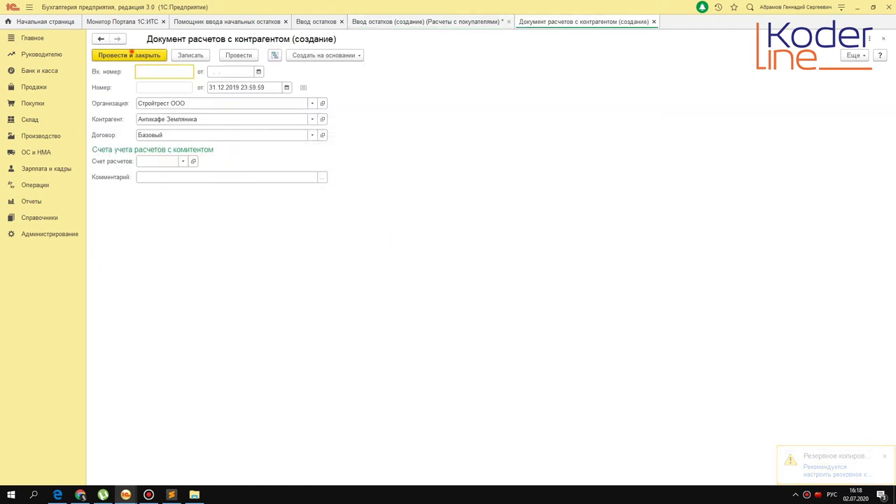
left_click(130, 55)
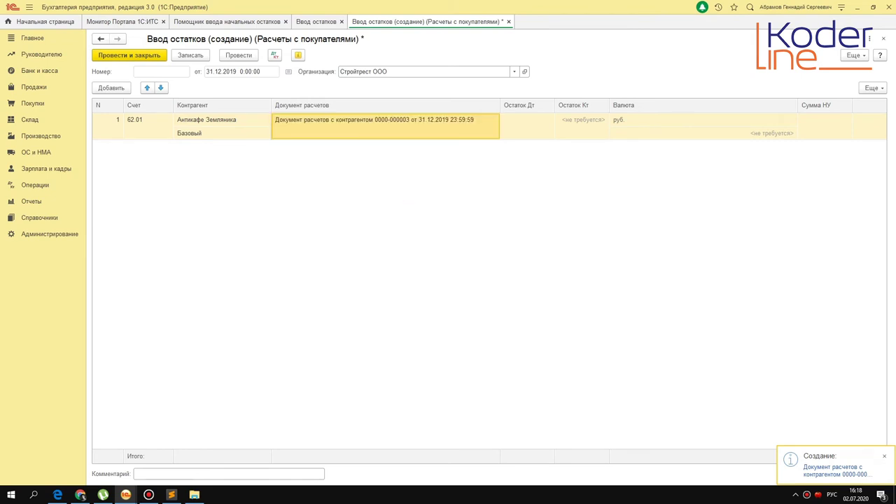
Enter a debit balance of 10 000,00 for Антикафе Земляника, then post and close the customer balance document.
left_click(525, 120)
left_click(525, 120)
type("10 000,00")
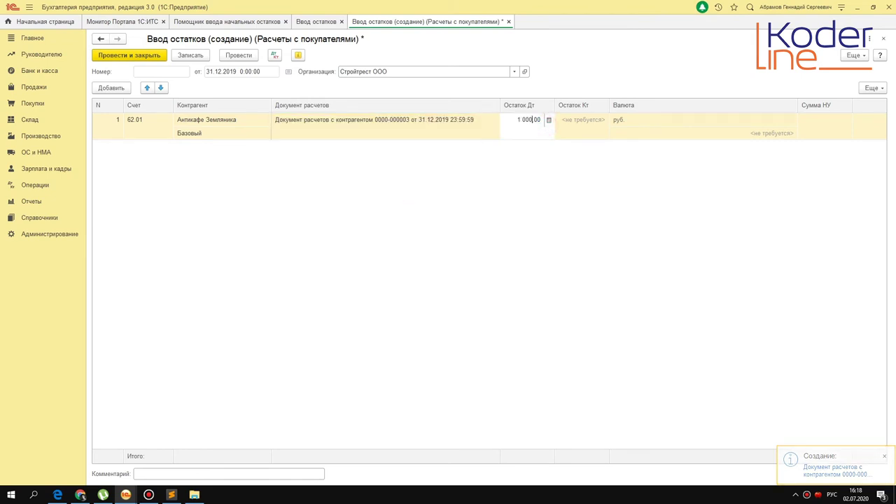
key("Return")
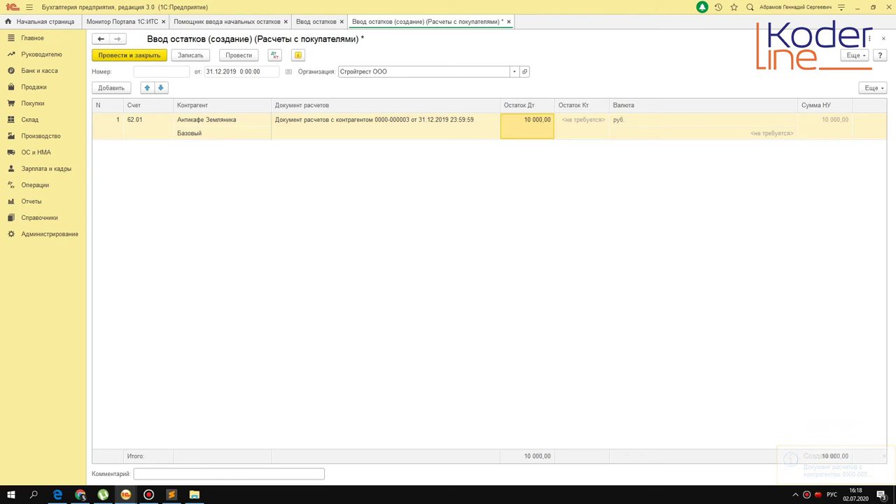
key("ctrl+Return")
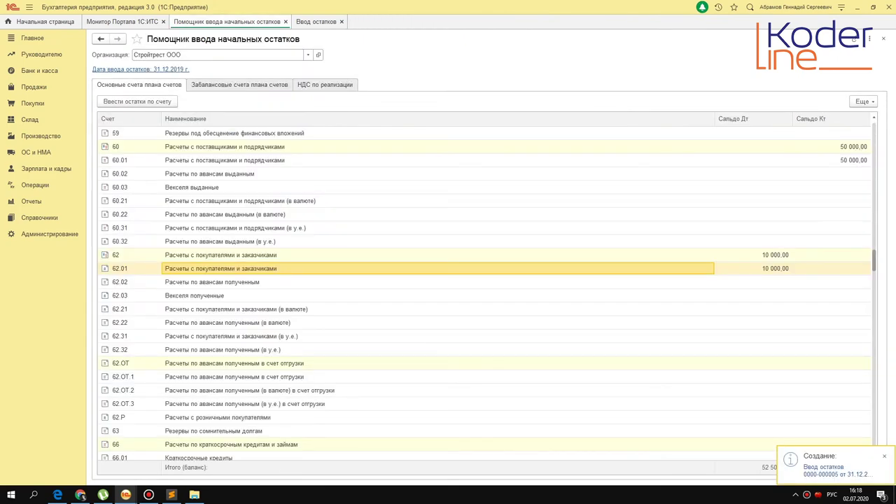
Review the entered balances for goods, cash, bank, supplier and customer accounts in the opening balance assistant.
scroll(483, 294, "up", 15)
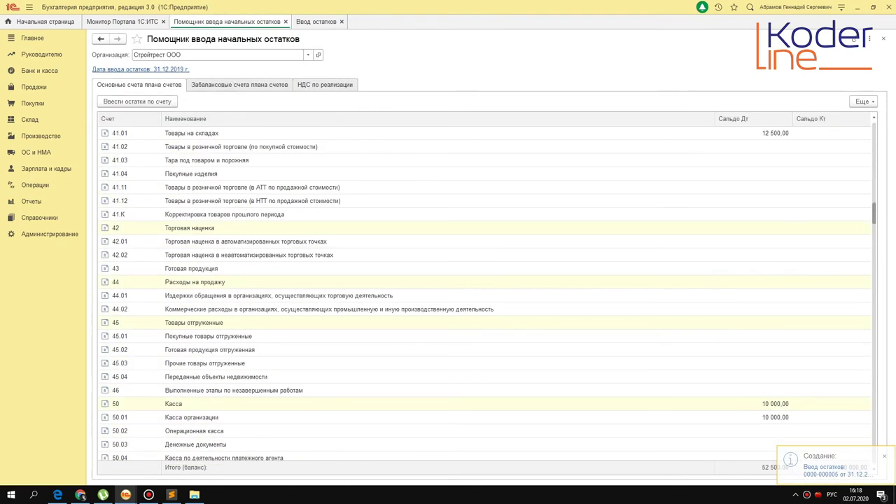
scroll(483, 294, "up", 15)
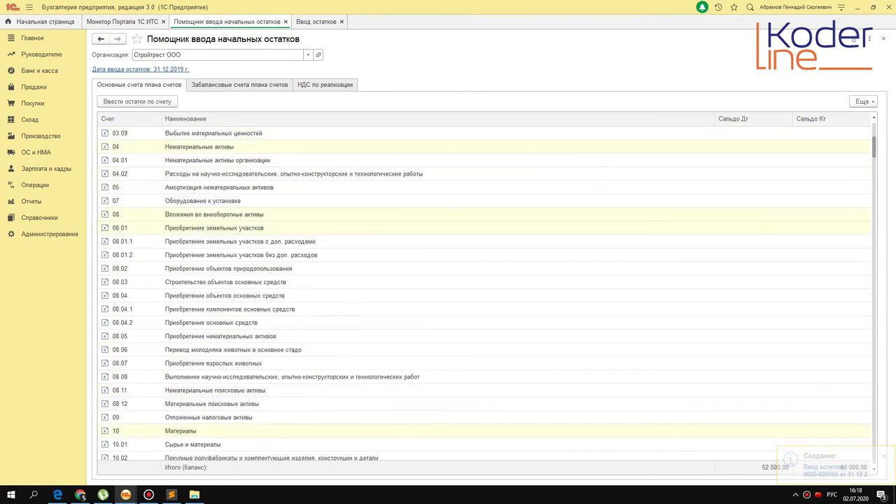
scroll(484, 294, "down", 15)
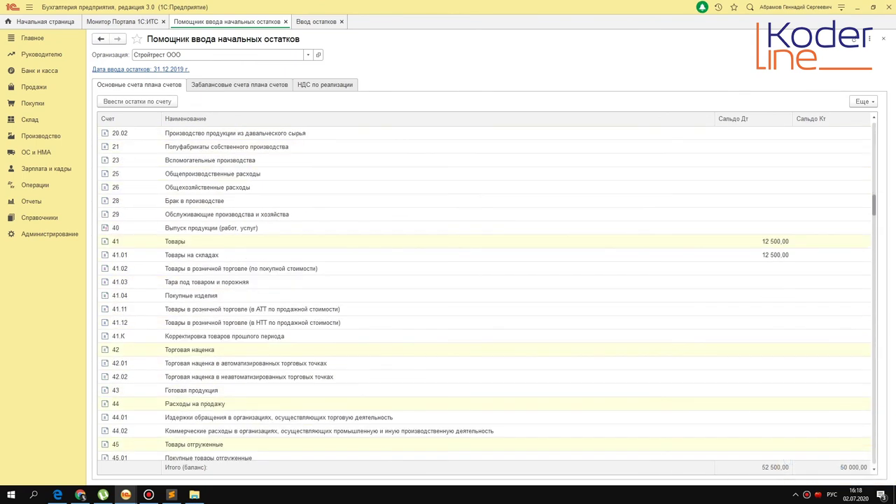
scroll(483, 294, "down", 8)
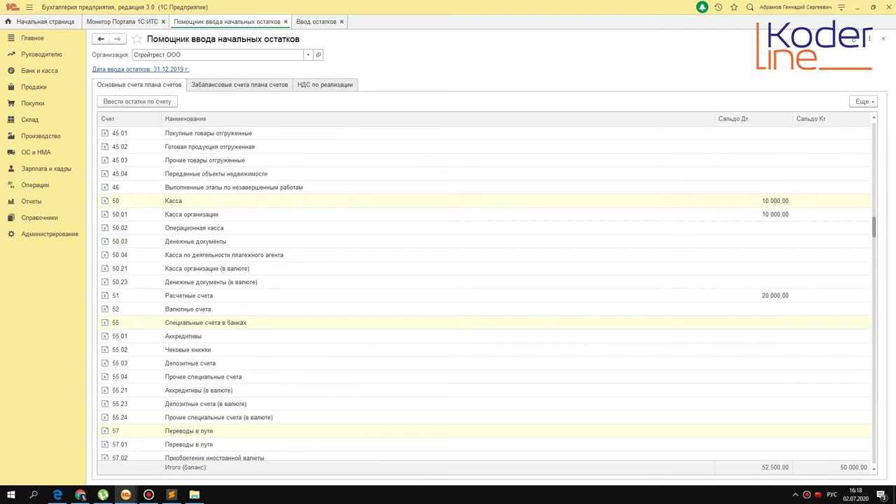
left_click(784, 298)
scroll(784, 298, "down", 7)
left_click(854, 349)
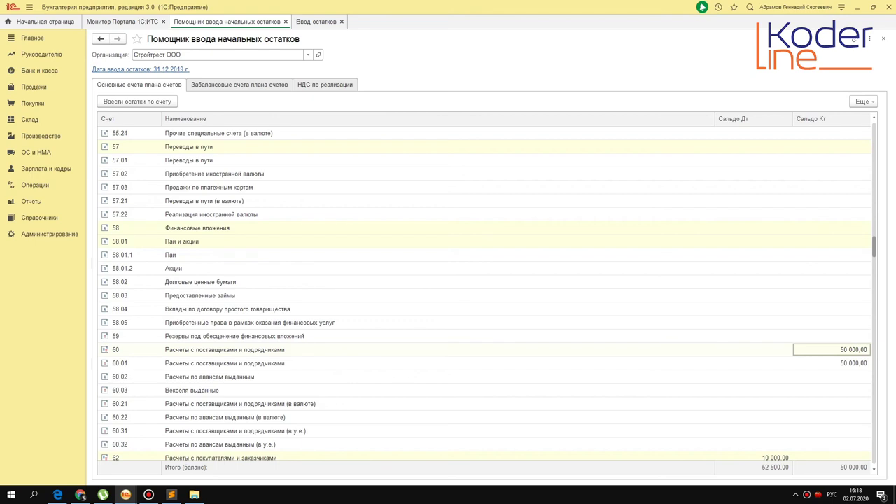
scroll(483, 294, "down", 3)
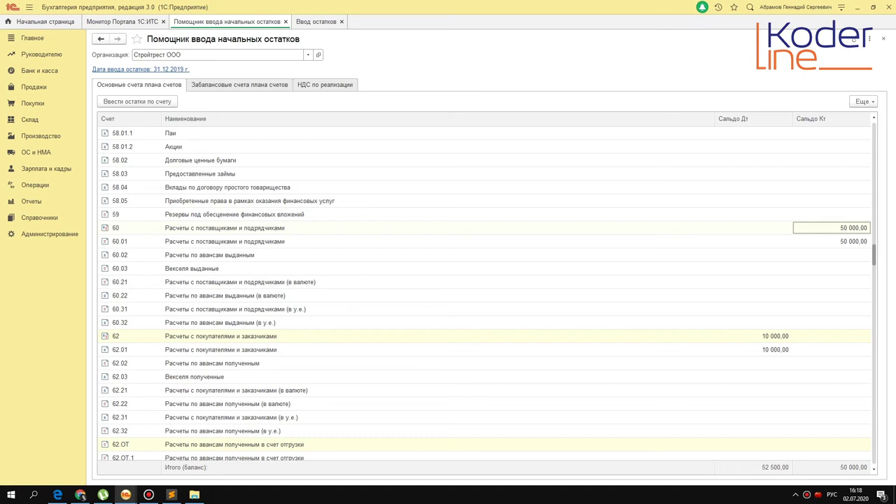
Close the opening balance document list and open the standard trial balance report (Оборотно-сальдовая ведомость).
left_click(322, 22)
left_click(342, 21)
left_click(26, 202)
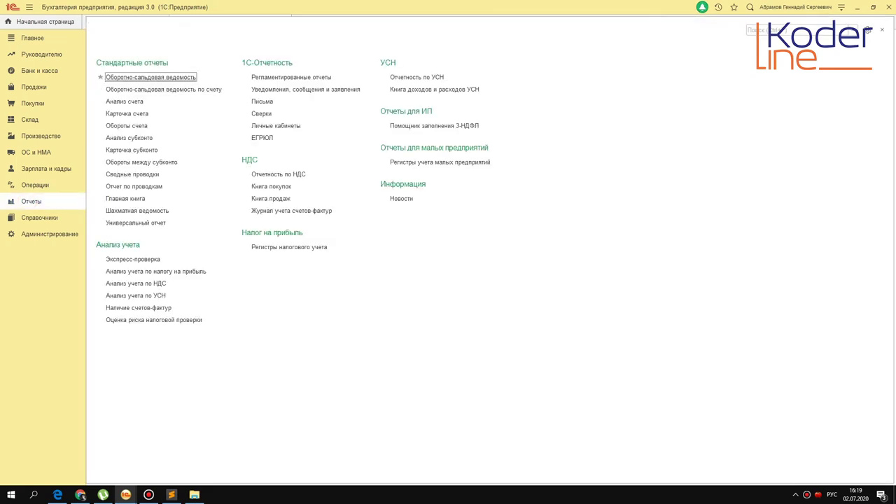
left_click(152, 76)
Generate the trial balance for Стройтрест ООО for 01.01.2020 to 31.01.2020 and highlight the opening balances of all accounts.
left_click(352, 58)
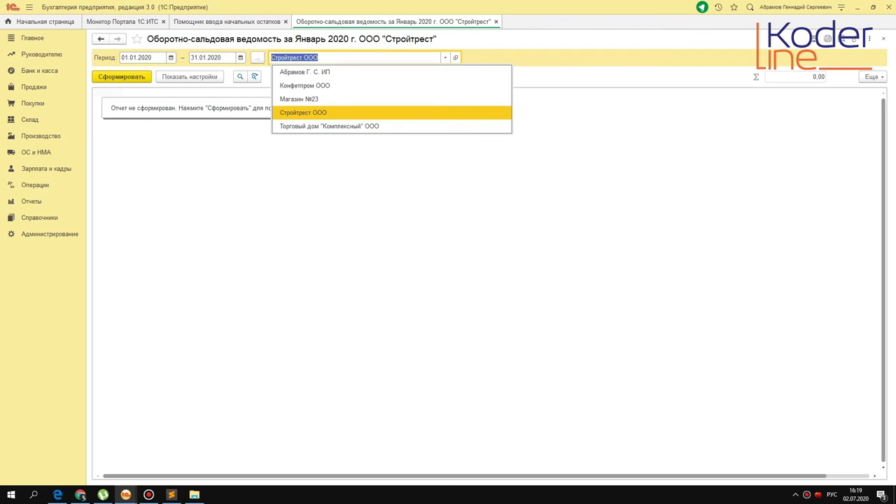
left_click(329, 112)
left_click(137, 58)
key("Tab")
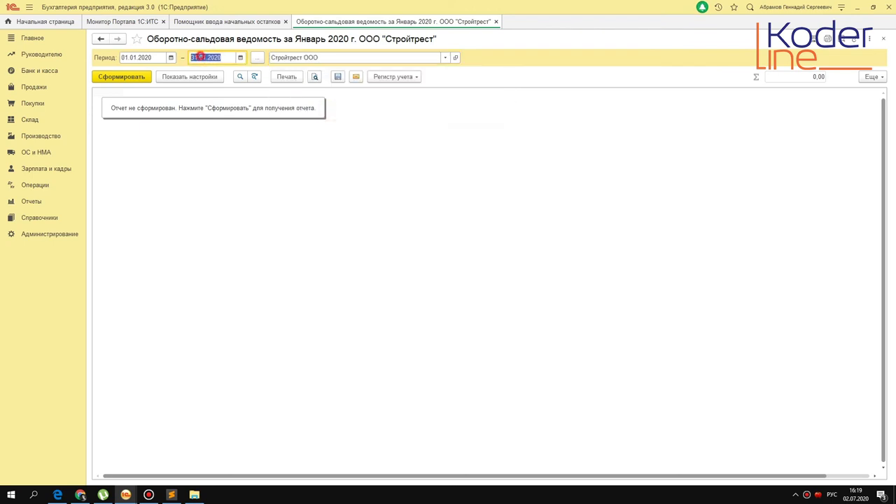
left_click(123, 76)
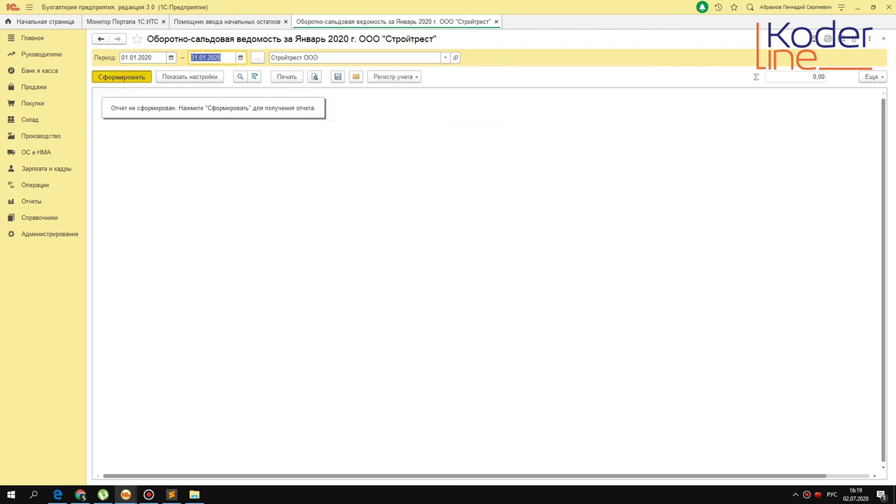
left_click_drag(98, 133, 203, 172)
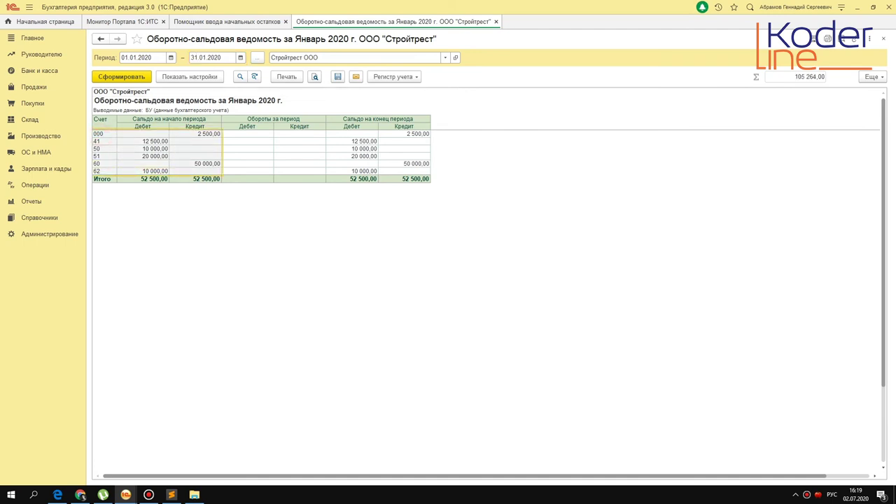
Open the balance documents for account 62 from the assistant and remove the accounting section filter to review all of Стройтрест ООО's documents.
left_click(236, 21)
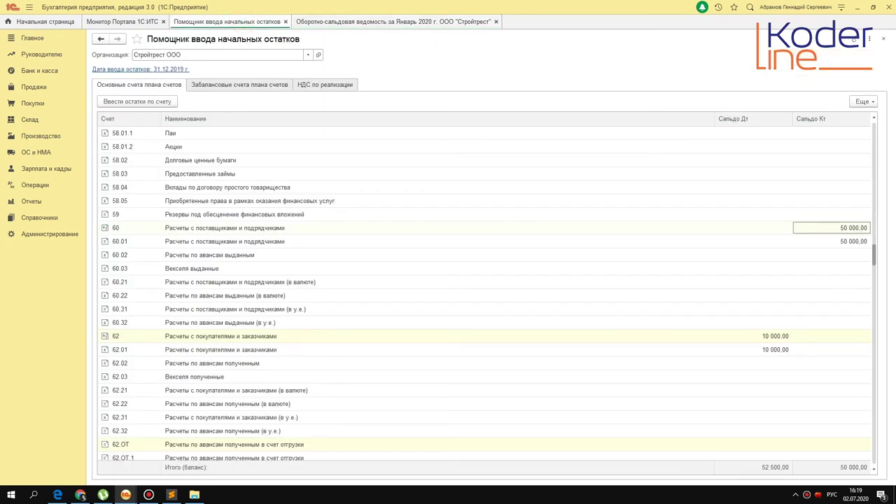
double_click(774, 336)
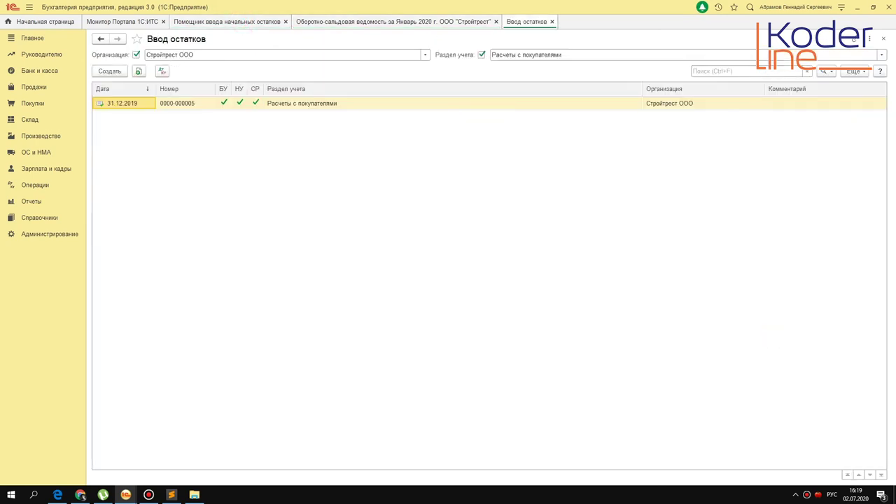
left_click(481, 55)
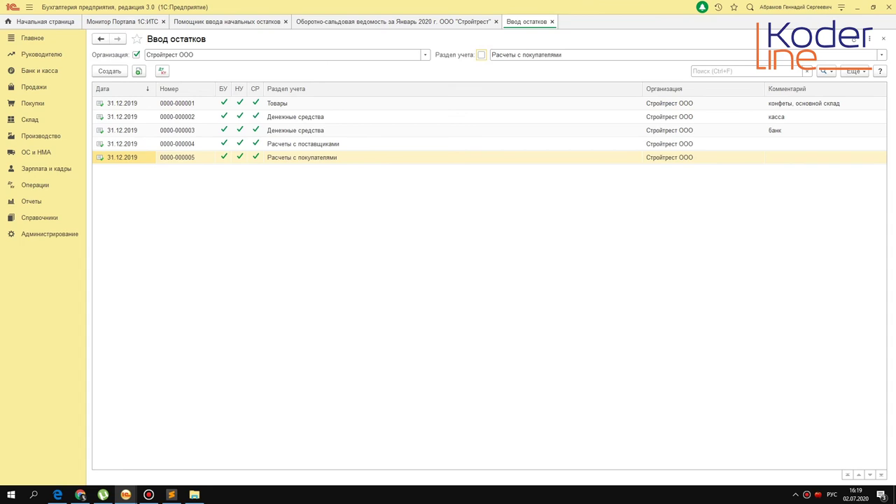
left_click(122, 103)
left_click(123, 117)
left_click(126, 130)
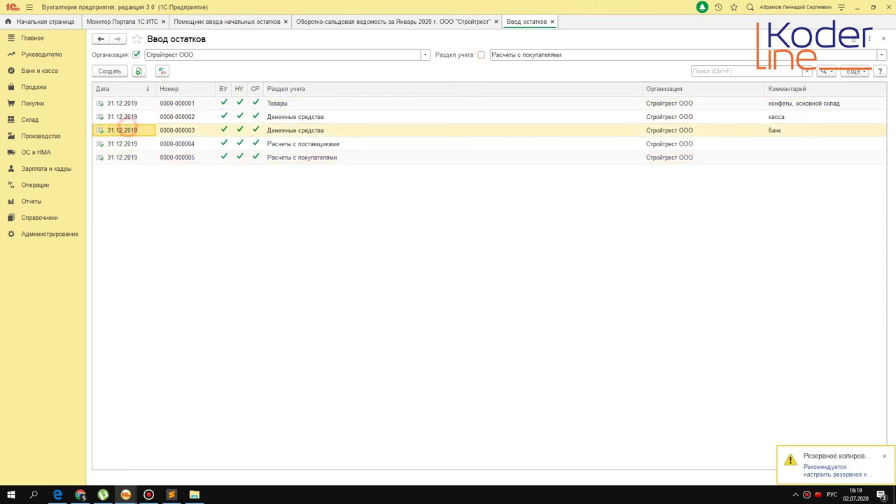
left_click(124, 155)
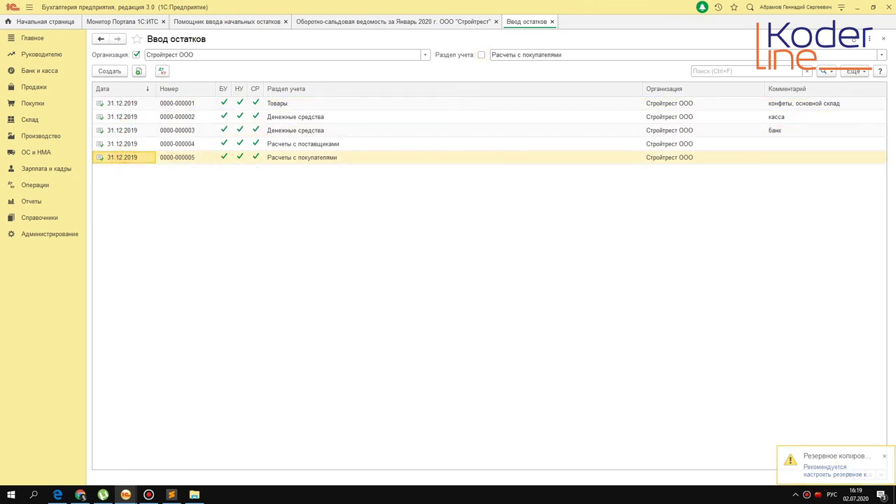
Add the comment "остатки по поставщикам" to the Расчеты с поставщиками balance document, then post and close it.
left_click(334, 144)
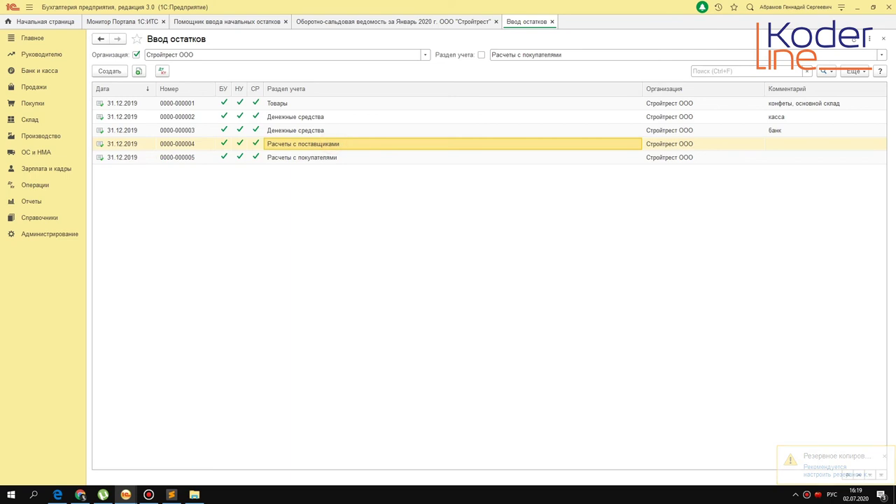
double_click(346, 142)
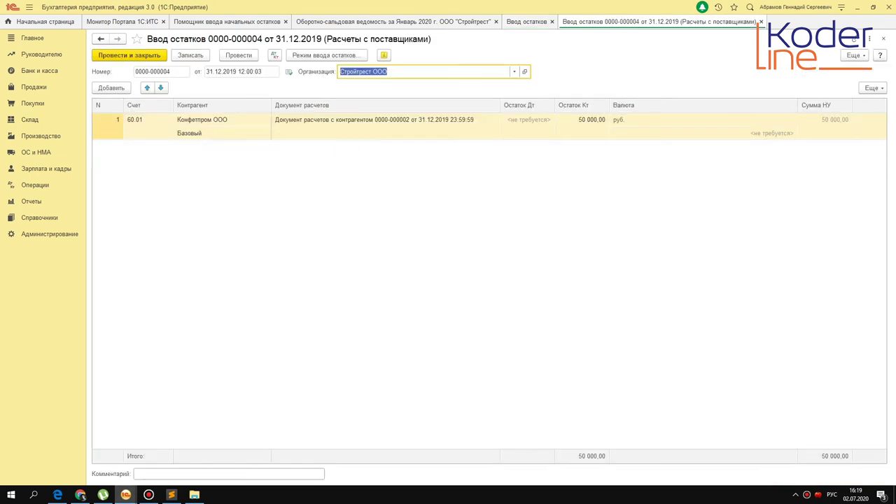
left_click(153, 473)
type("остатки по поставщикам")
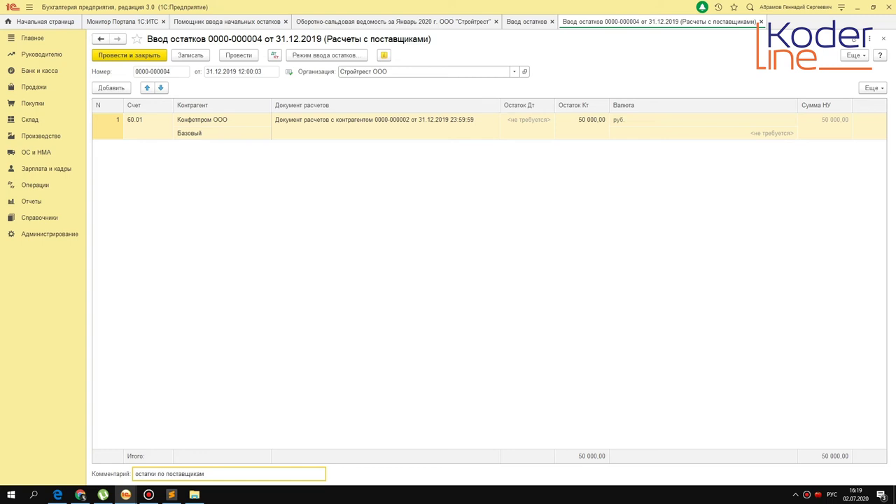
key("ctrl+Return")
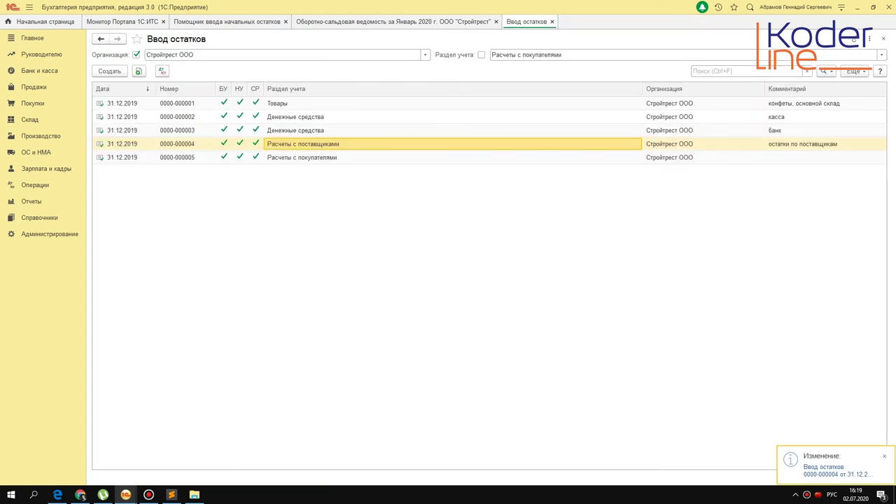
Add the comment "остатки по покупателя" to the Расчеты с покупателями balance document, then post and close it.
left_click(785, 157)
double_click(786, 157)
left_click(176, 474)
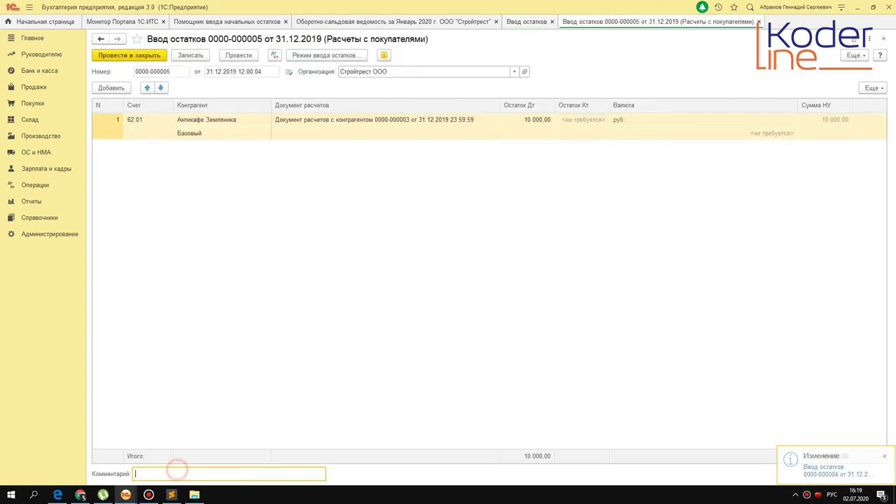
type("остатк")
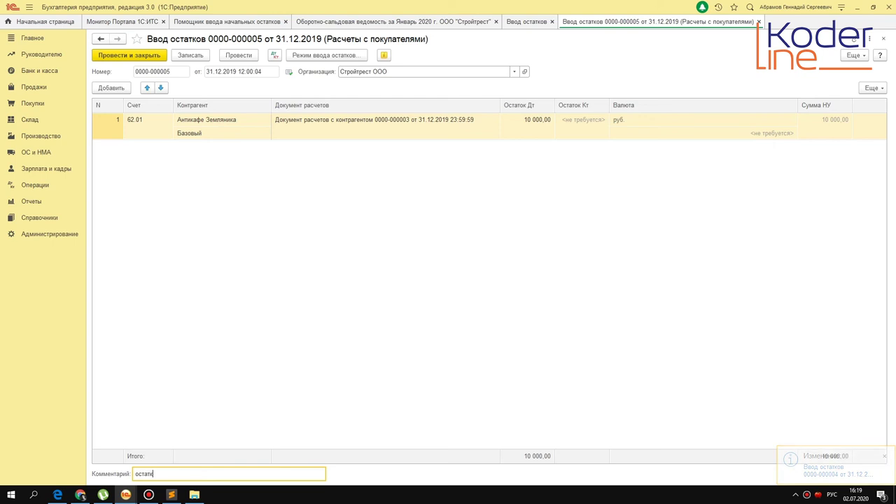
type("и по покуп")
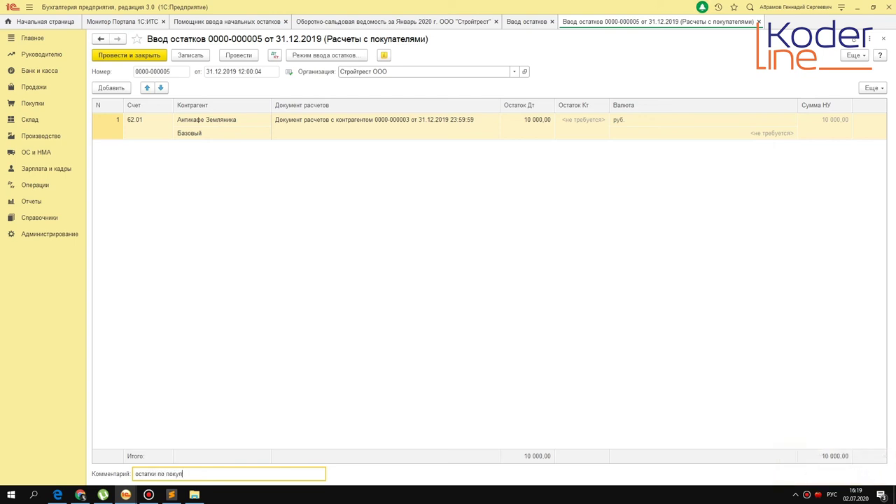
type("ателя")
key("ctrl+Return")
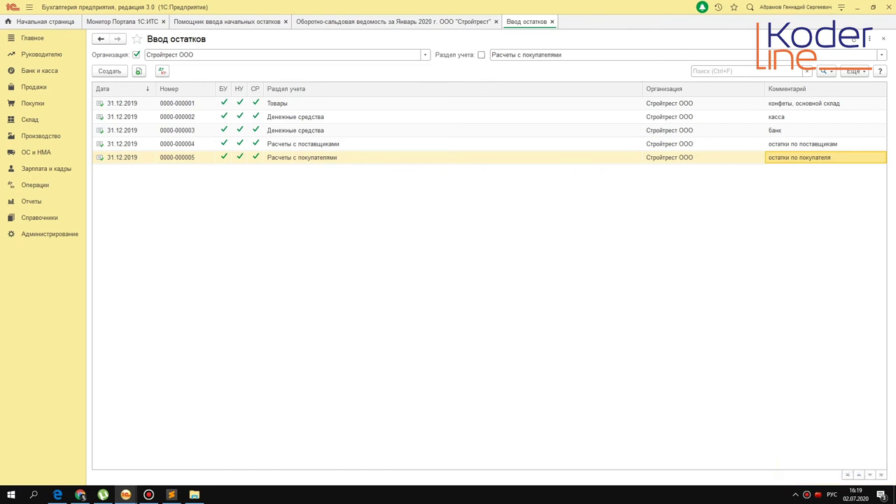
left_click(481, 54)
left_click(481, 55)
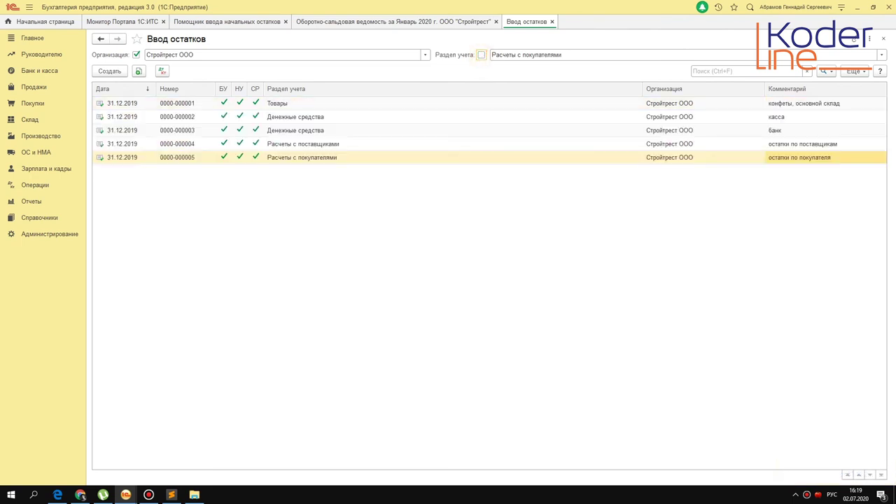
Regenerate the January 2020 trial balance and examine account 60 by counterparty in its ОСВ по счету report, then close that report.
left_click(350, 23)
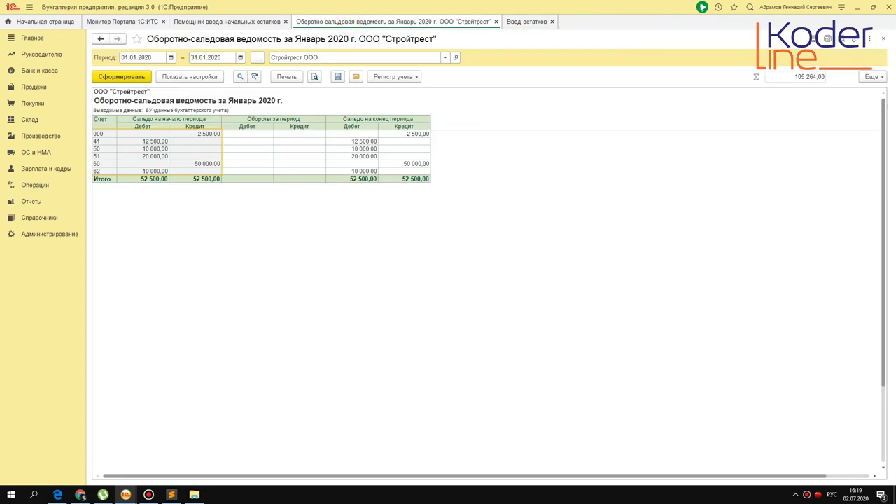
left_click(131, 73)
left_click(196, 171)
double_click(207, 164)
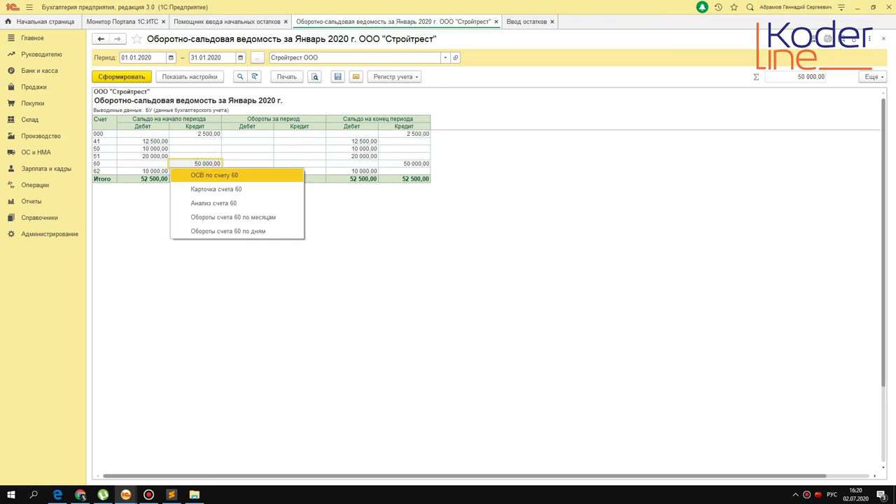
left_click(239, 176)
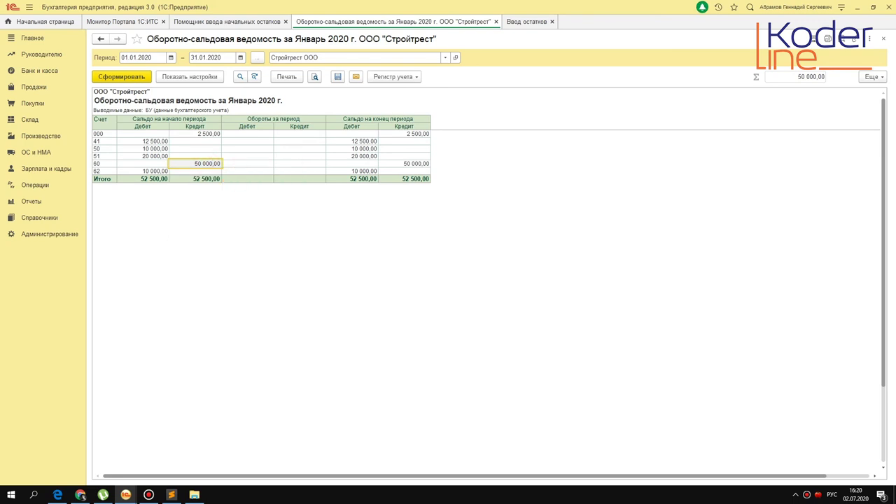
left_click(144, 148)
left_click(273, 148)
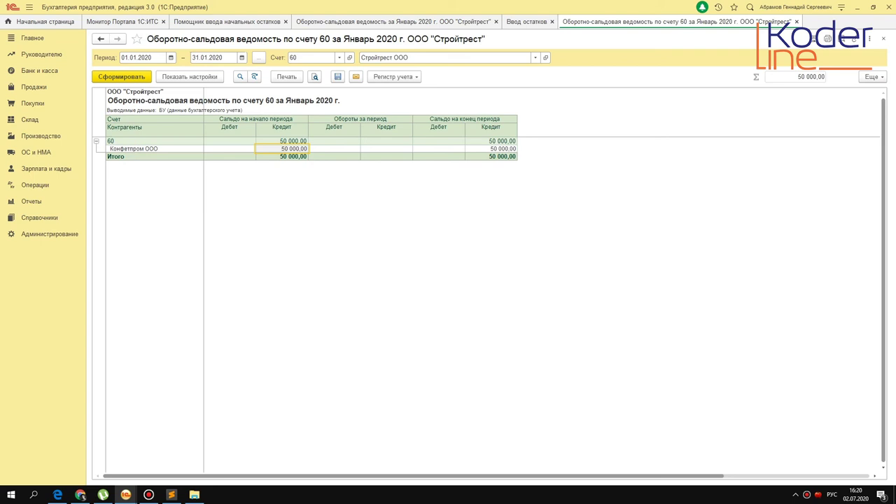
key("ctrl+F4")
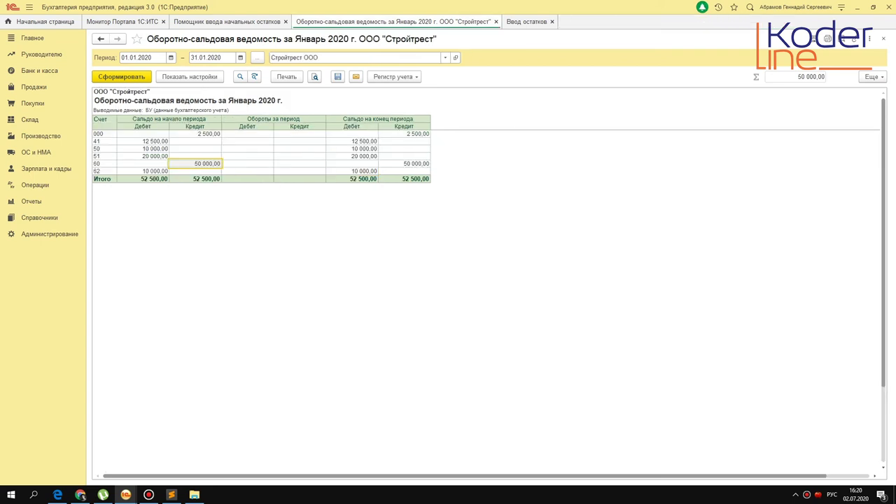
Review the balances in the opening balance assistant against the entered balance documents and the January 2020 trial balance.
left_click(224, 22)
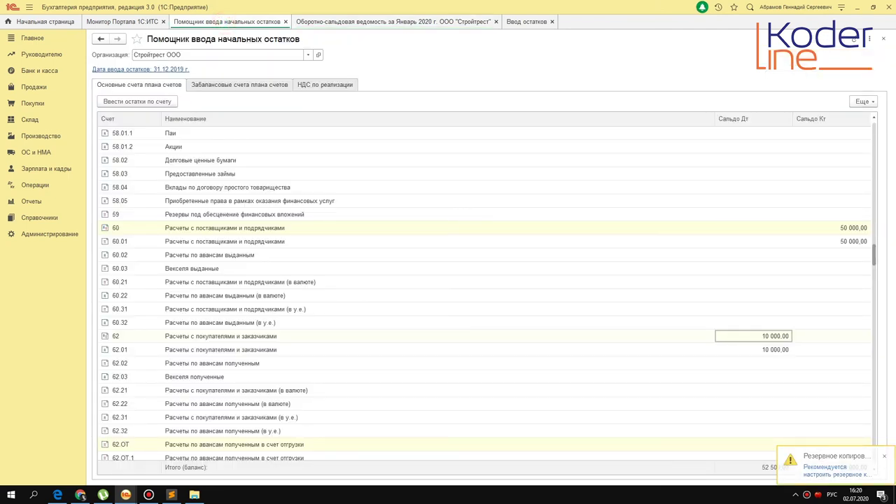
scroll(198, 215, "down", 1)
left_click(198, 214)
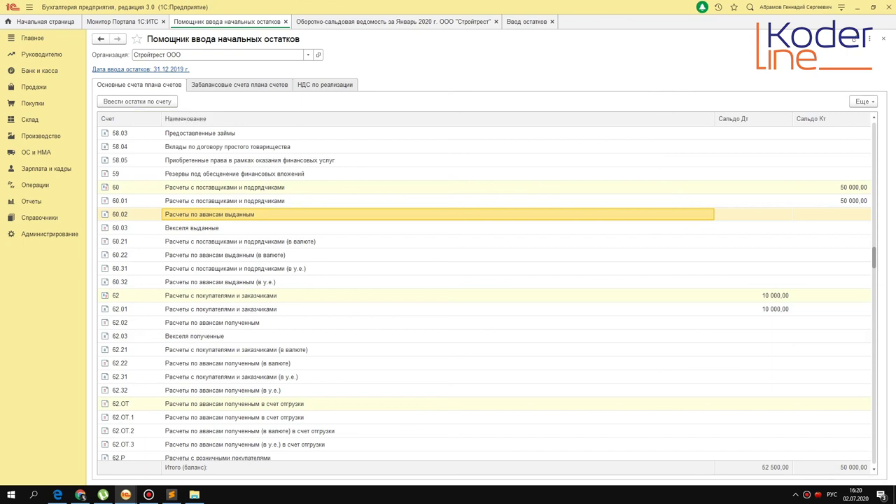
left_click(523, 24)
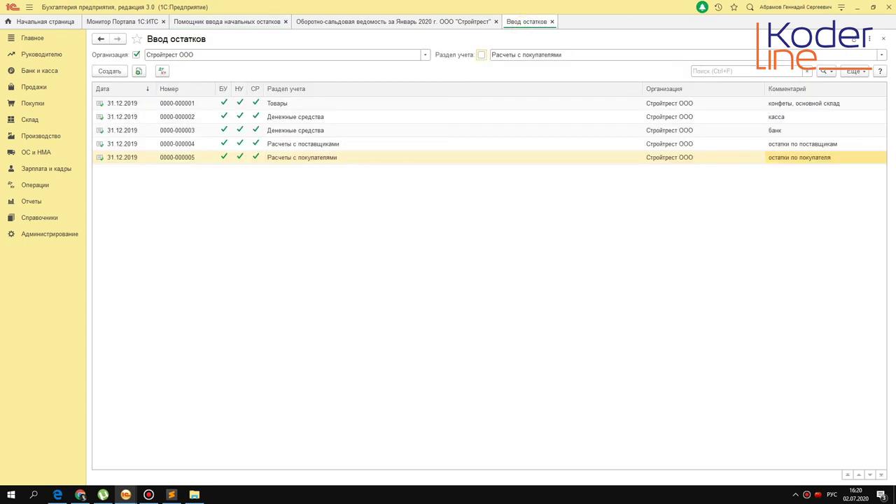
left_click(327, 103)
left_click(327, 143)
left_click(233, 22)
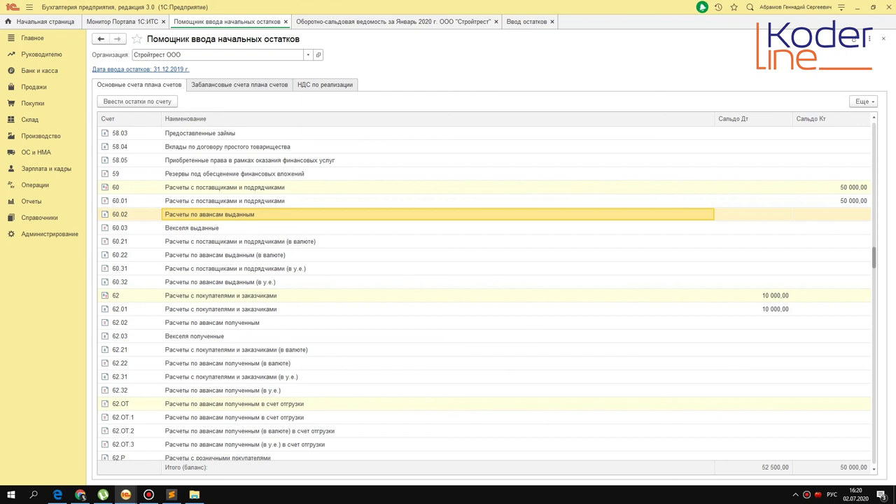
left_click(420, 22)
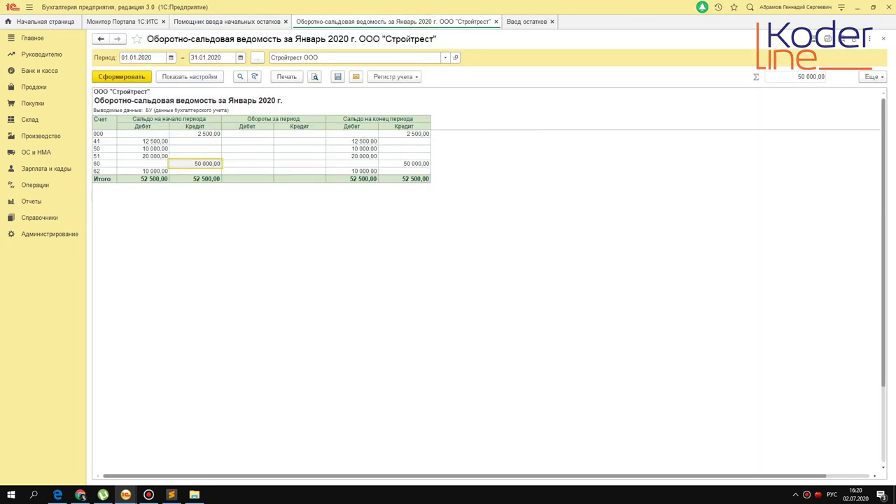